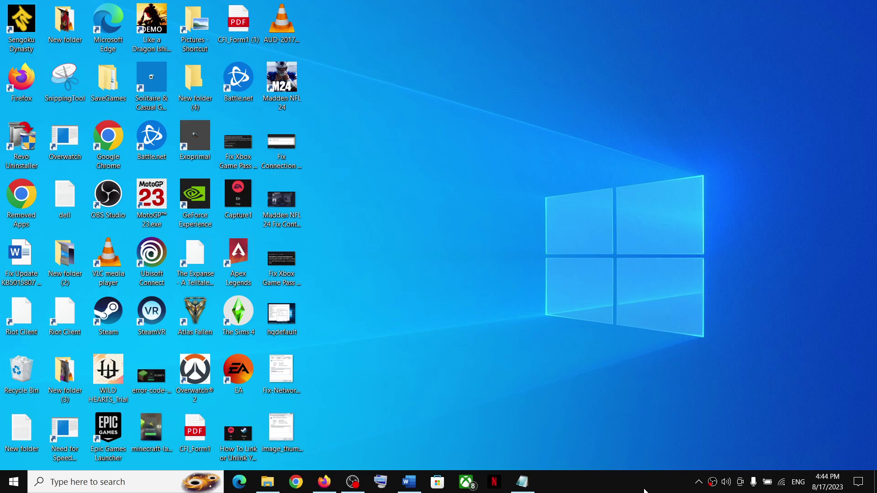
{"action": "left_click", "coordinate": [409, 482]}
{"action": "left_click_drag", "start_coordinate": [506, 179], "coordinate": [693, 171]}
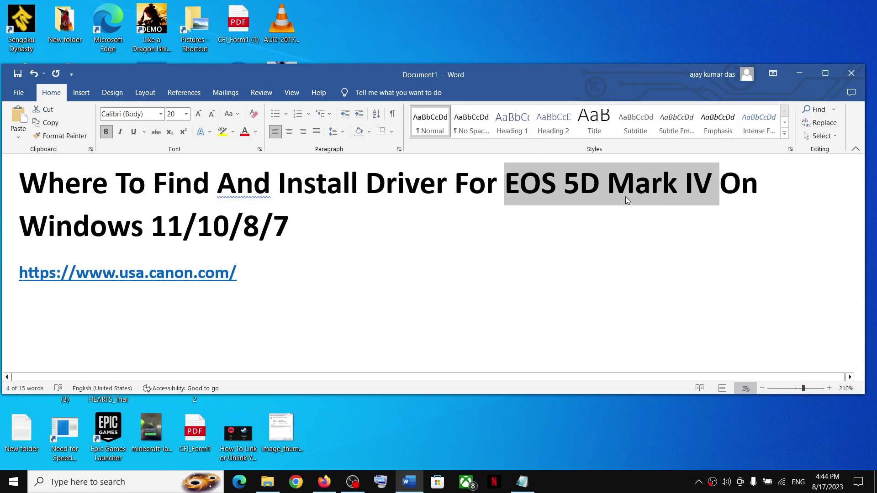
{"action": "left_click_drag", "start_coordinate": [252, 274], "coordinate": [35, 273]}
{"action": "key", "text": "ctrl+c"}
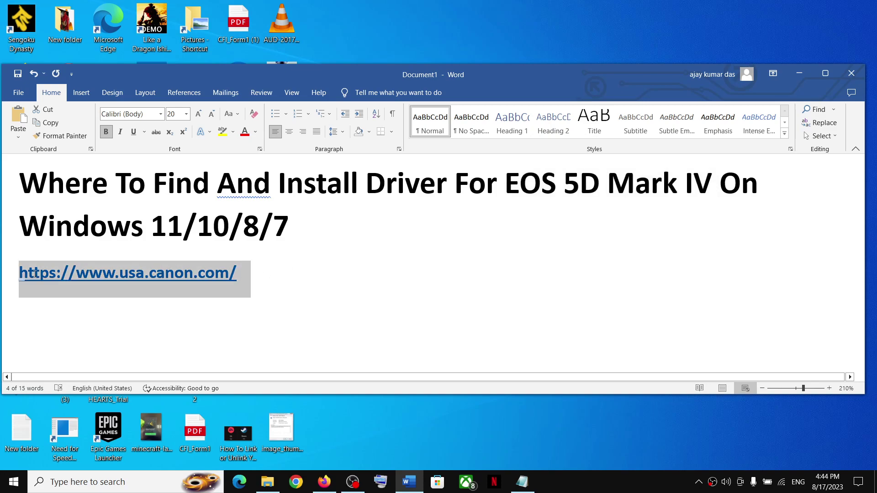
{"action": "left_click", "coordinate": [303, 489]}
{"action": "key", "text": "ctrl+v"}
{"action": "key", "text": "Return"}
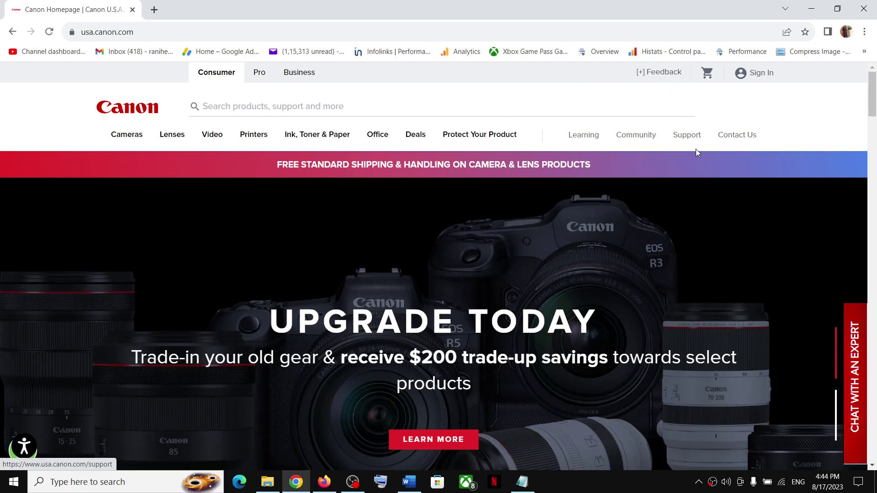
Step: Open Canon Support and search for 'EOS 5D Mark IV', copied from the Word title
{"action": "mouse_move", "coordinate": [686, 139]}
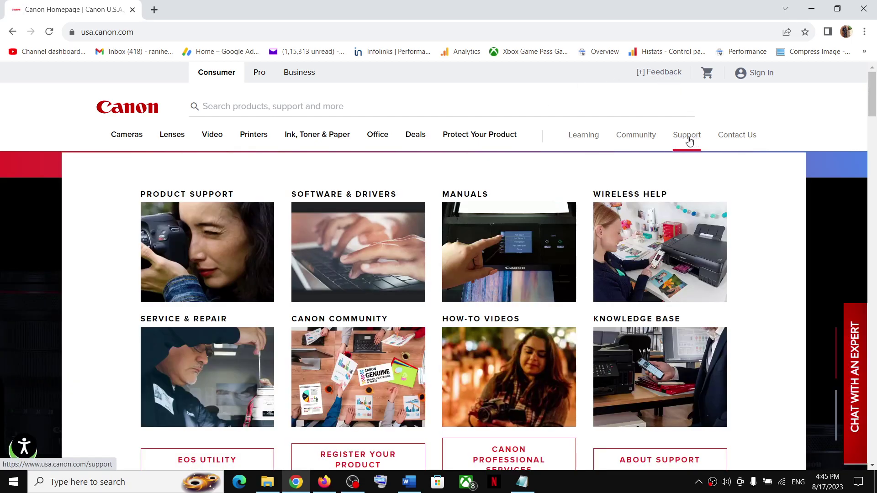
{"action": "left_click", "coordinate": [690, 142]}
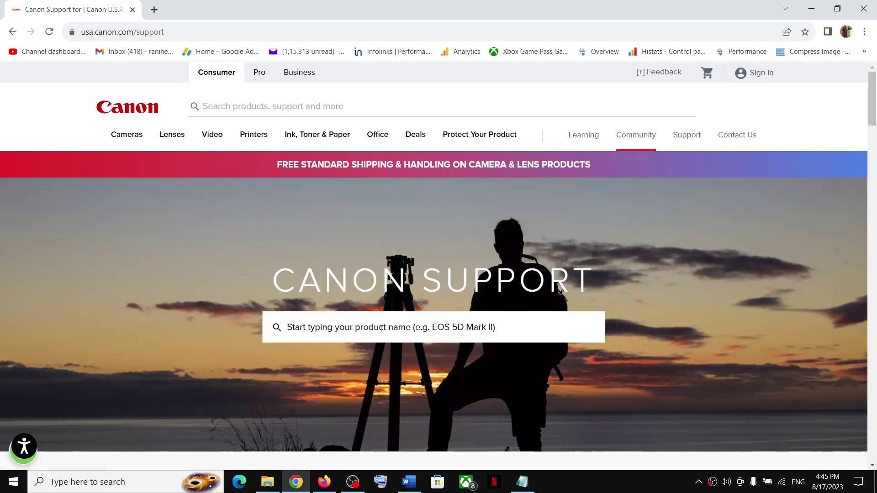
{"action": "left_click", "coordinate": [409, 482]}
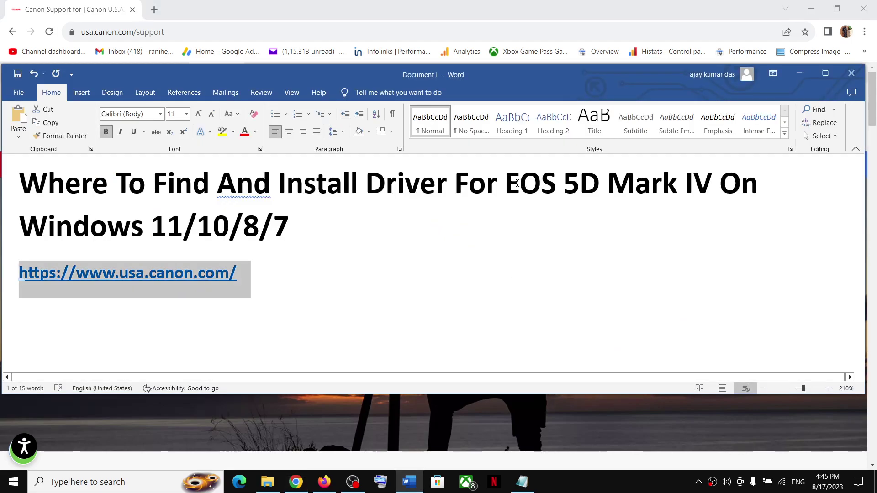
{"action": "left_click_drag", "start_coordinate": [508, 182], "coordinate": [715, 182]}
{"action": "key", "text": "ctrl+c"}
{"action": "left_click", "coordinate": [799, 73]}
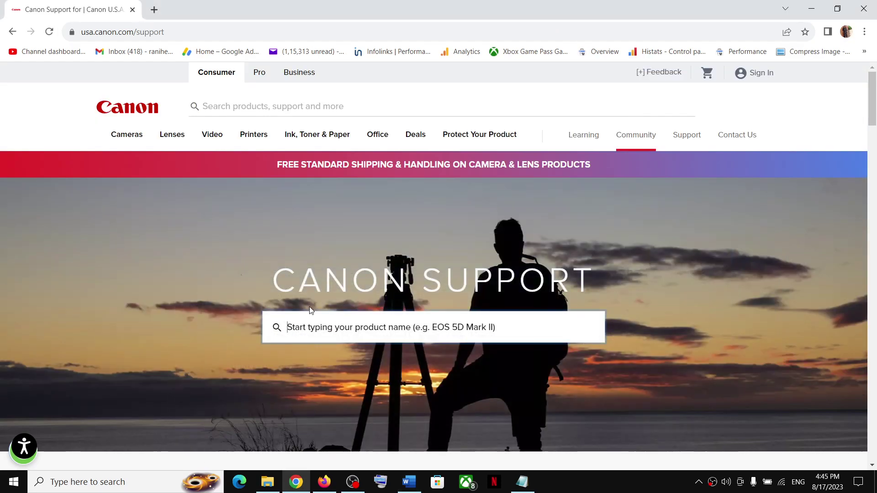
{"action": "left_click", "coordinate": [315, 327]}
{"action": "key", "text": "ctrl+v"}
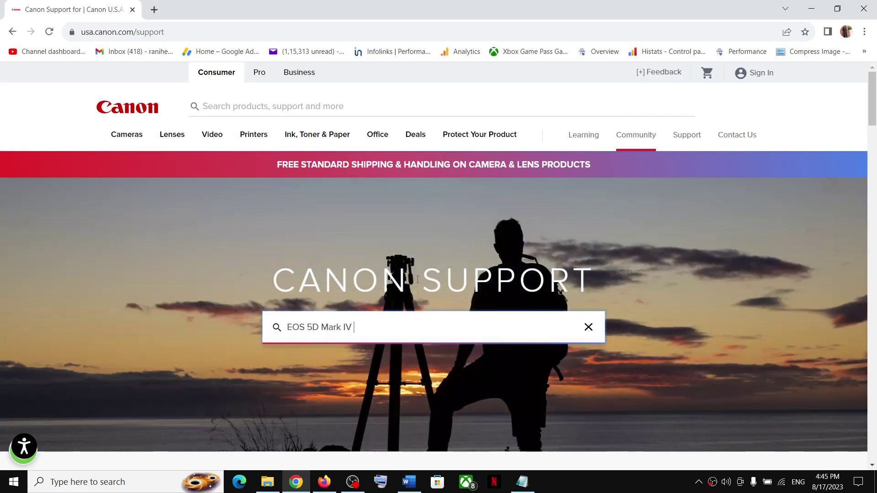
{"action": "scroll", "coordinate": [361, 297], "scroll_direction": "down", "scroll_amount": 1}
{"action": "scroll", "coordinate": [441, 266], "scroll_direction": "down", "scroll_amount": 1}
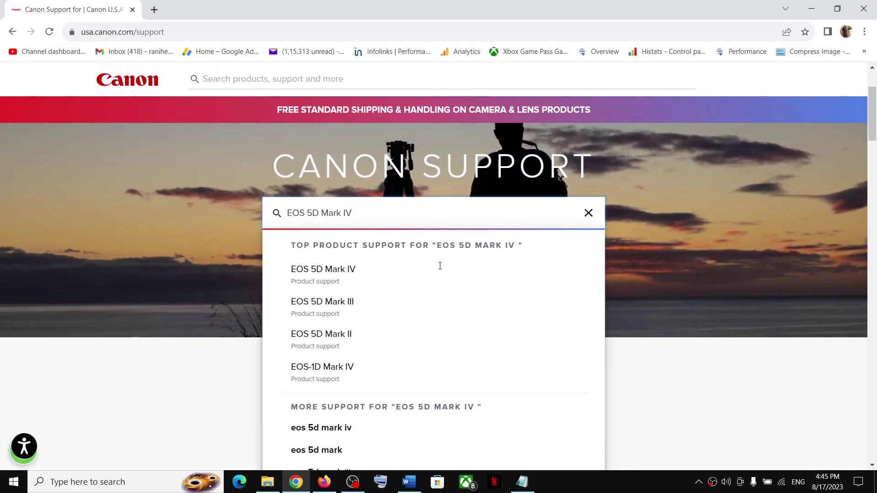
Step: Open the EOS 5D Mark IV Software & Drivers downloads and list the Windows version options
{"action": "left_click", "coordinate": [335, 274]}
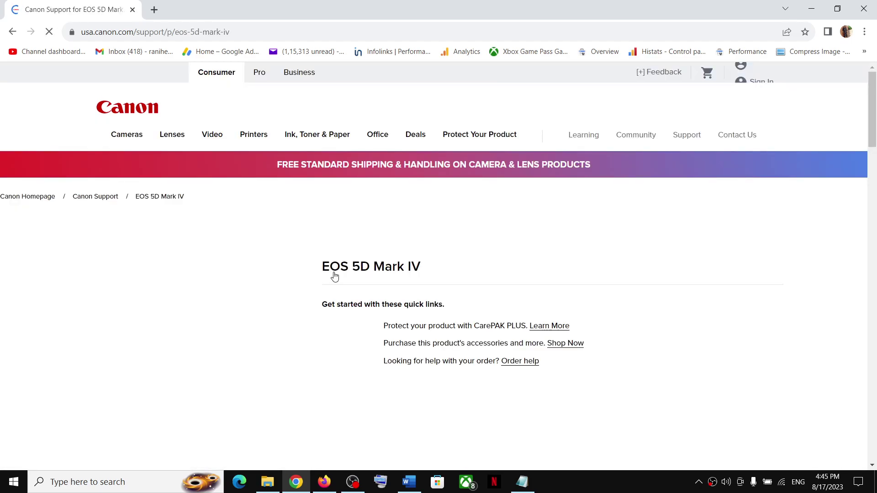
{"action": "scroll", "coordinate": [514, 308], "scroll_direction": "down", "scroll_amount": 3}
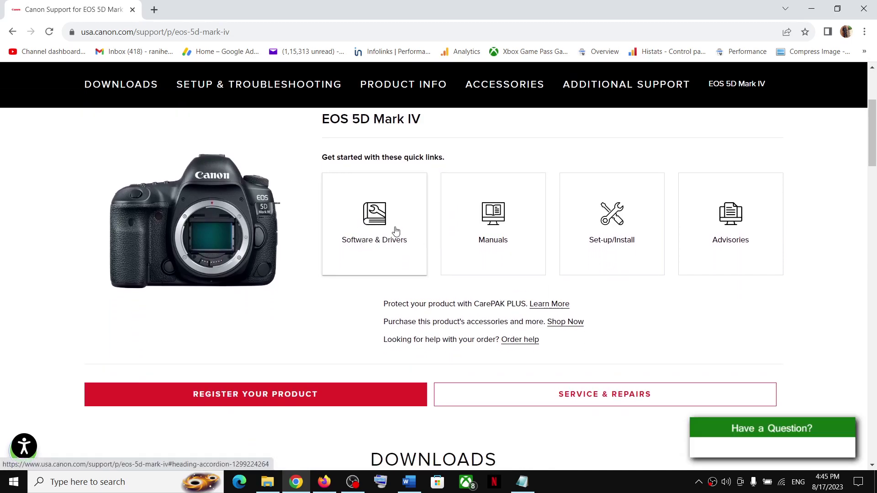
{"action": "left_click", "coordinate": [379, 226]}
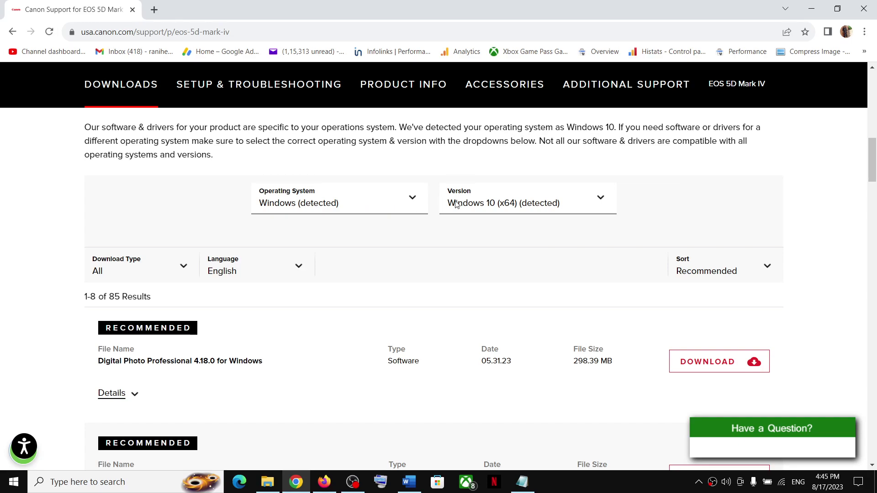
{"action": "left_click", "coordinate": [498, 210]}
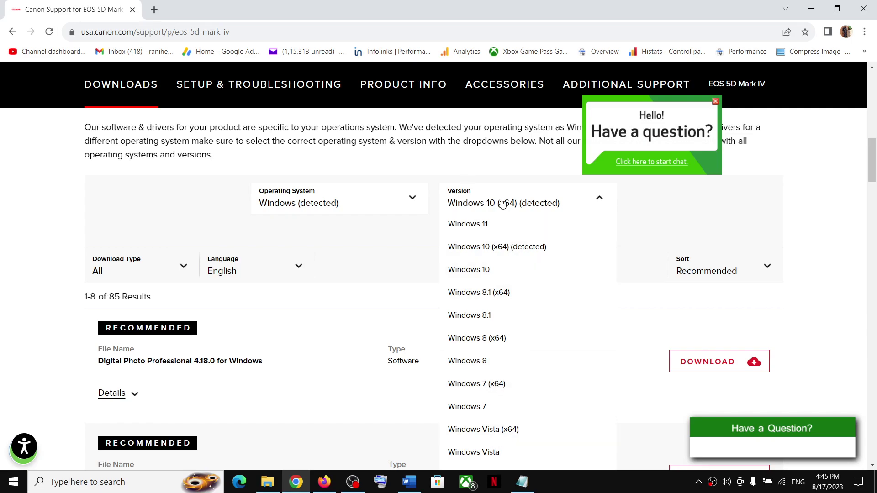
Step: Close the Version list unchanged and scroll through the Windows 10 (x64) download results
{"action": "left_click", "coordinate": [738, 218]}
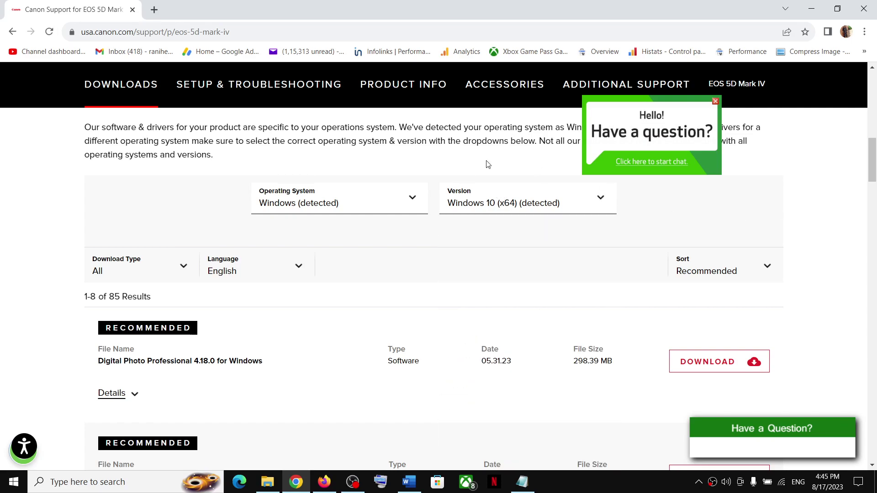
{"action": "scroll", "coordinate": [395, 259], "scroll_direction": "down", "scroll_amount": 1}
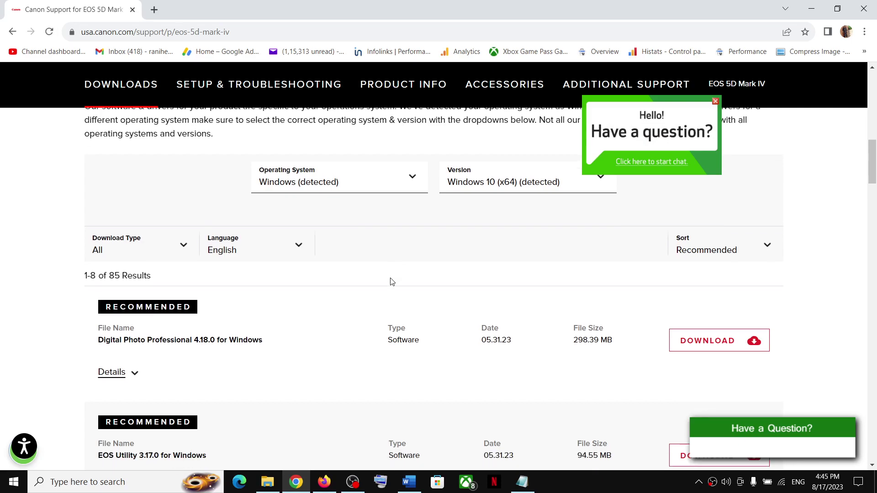
{"action": "scroll", "coordinate": [496, 263], "scroll_direction": "up", "scroll_amount": 1}
{"action": "scroll", "coordinate": [417, 275], "scroll_direction": "down", "scroll_amount": 1}
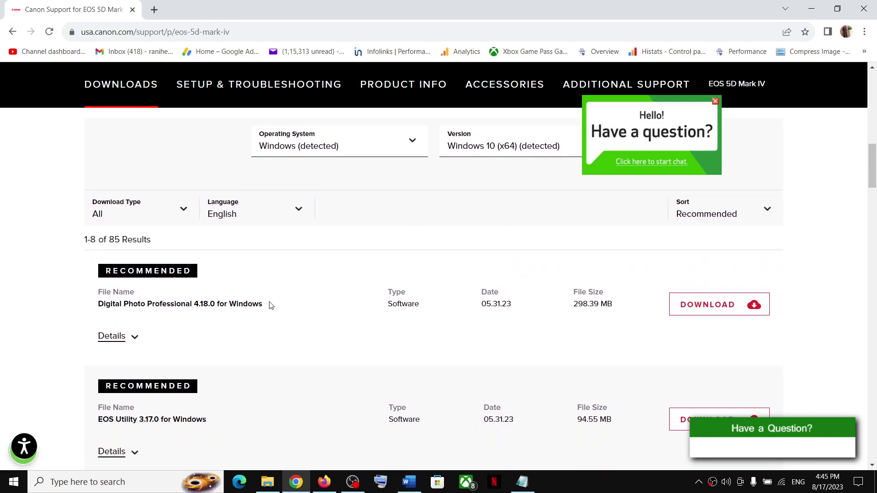
{"action": "scroll", "coordinate": [437, 322], "scroll_direction": "up", "scroll_amount": 2}
{"action": "scroll", "coordinate": [319, 319], "scroll_direction": "down", "scroll_amount": 2}
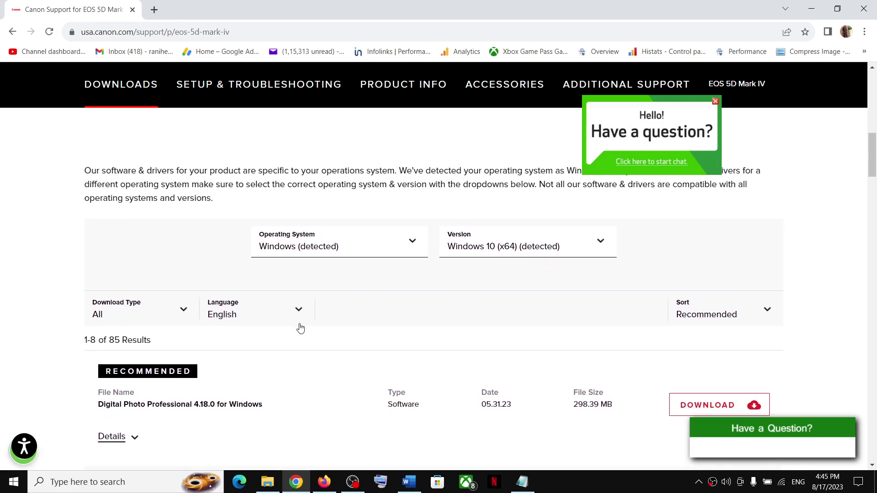
{"action": "scroll", "coordinate": [299, 324], "scroll_direction": "down", "scroll_amount": 2}
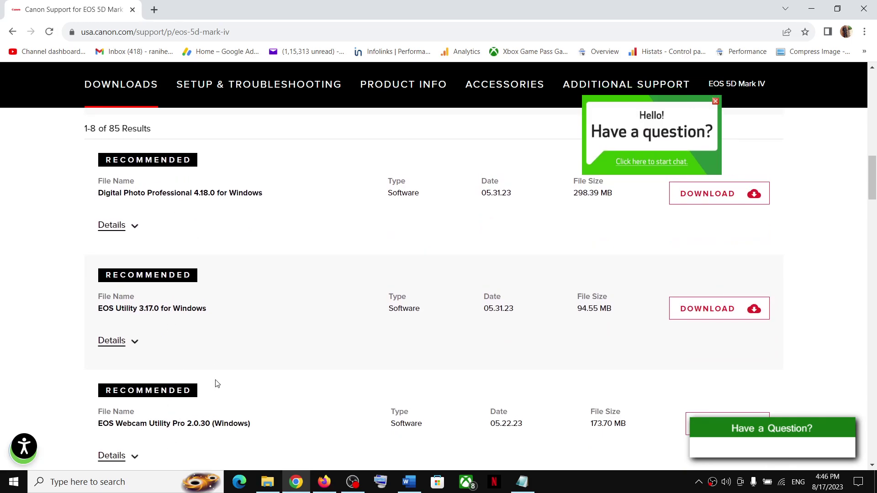
{"action": "scroll", "coordinate": [217, 383], "scroll_direction": "up", "scroll_amount": 1}
Step: Show Digital Photo Professional 4.18.0 details: dppw4.18.0-installer.zip and its file description
{"action": "left_click_drag", "start_coordinate": [95, 248], "coordinate": [259, 246]}
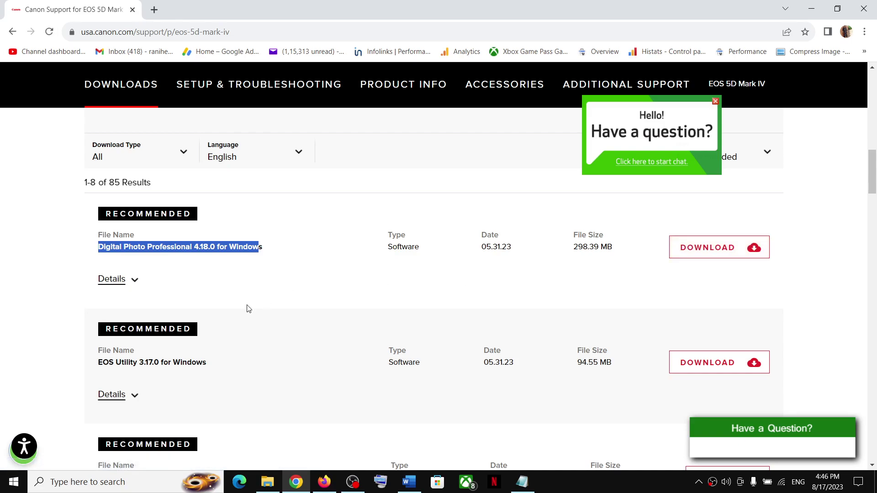
{"action": "scroll", "coordinate": [248, 309], "scroll_direction": "down", "scroll_amount": 1}
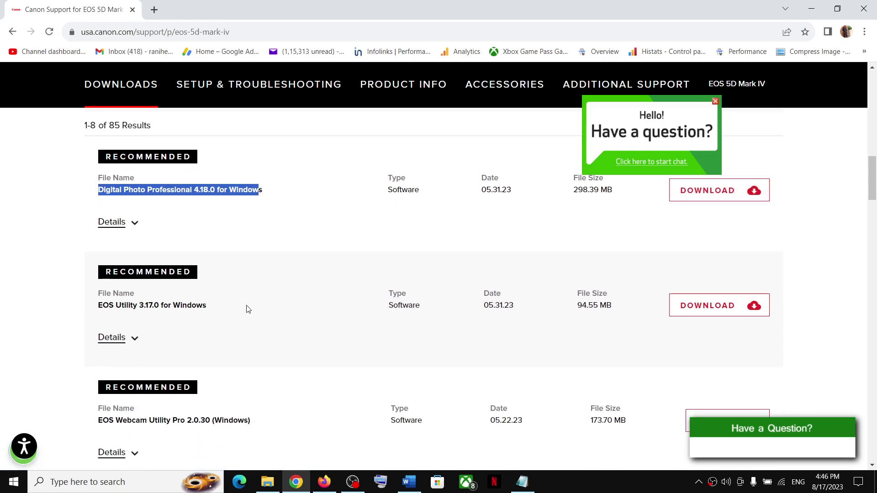
{"action": "left_click", "coordinate": [135, 225]}
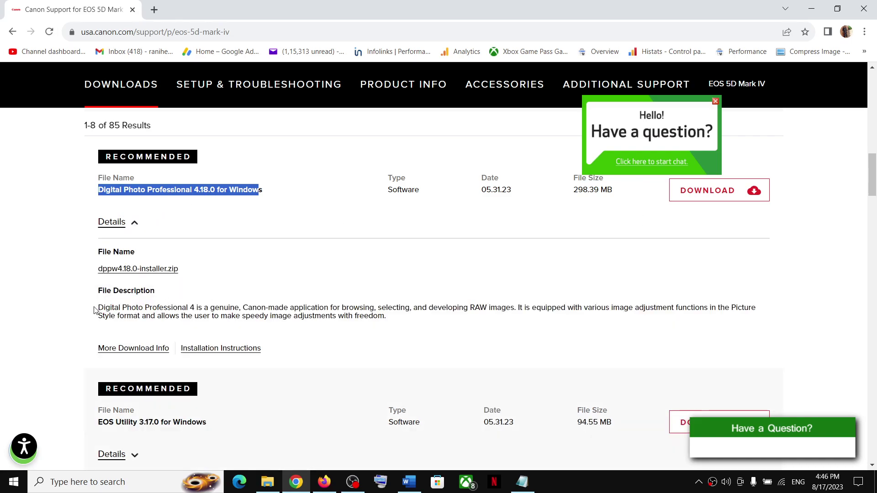
{"action": "left_click_drag", "start_coordinate": [96, 310], "coordinate": [385, 316]}
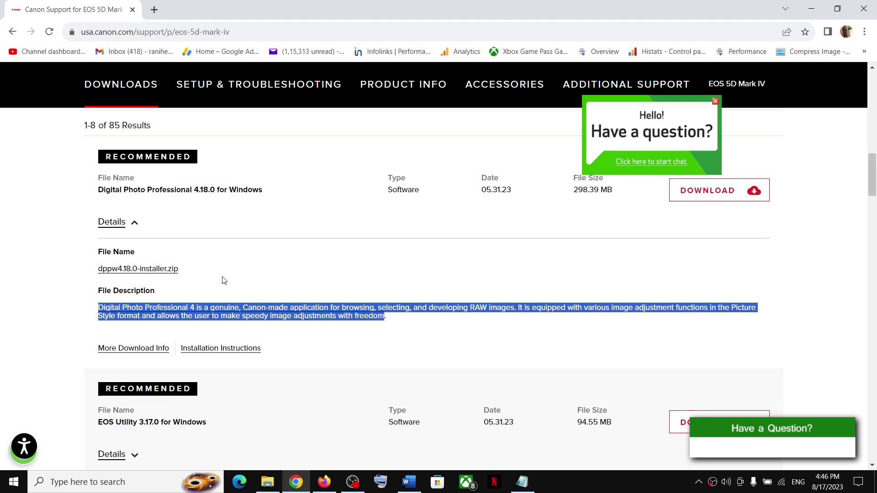
{"action": "scroll", "coordinate": [221, 280], "scroll_direction": "up", "scroll_amount": 1}
Step: Request the Digital Photo Professional download, view the serial-number page, then close it
{"action": "left_click", "coordinate": [762, 253]}
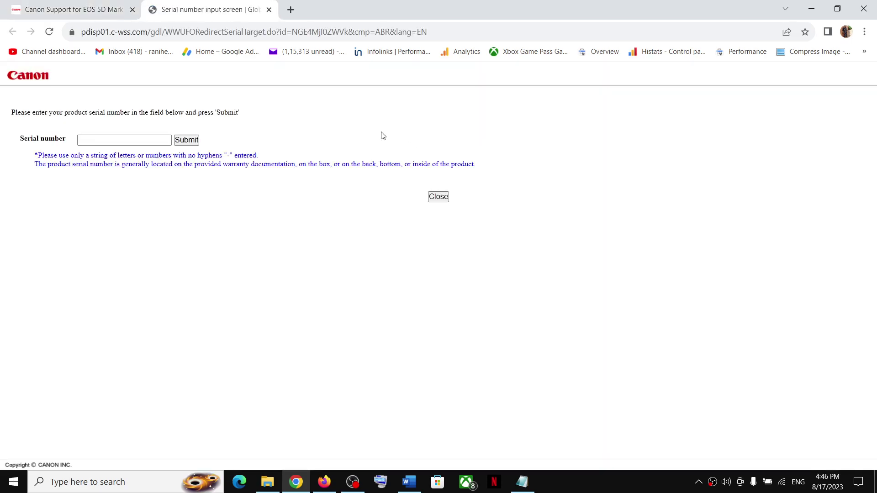
{"action": "left_click", "coordinate": [85, 143]}
{"action": "left_click", "coordinate": [85, 139]}
{"action": "left_click_drag", "start_coordinate": [37, 167], "coordinate": [476, 168]}
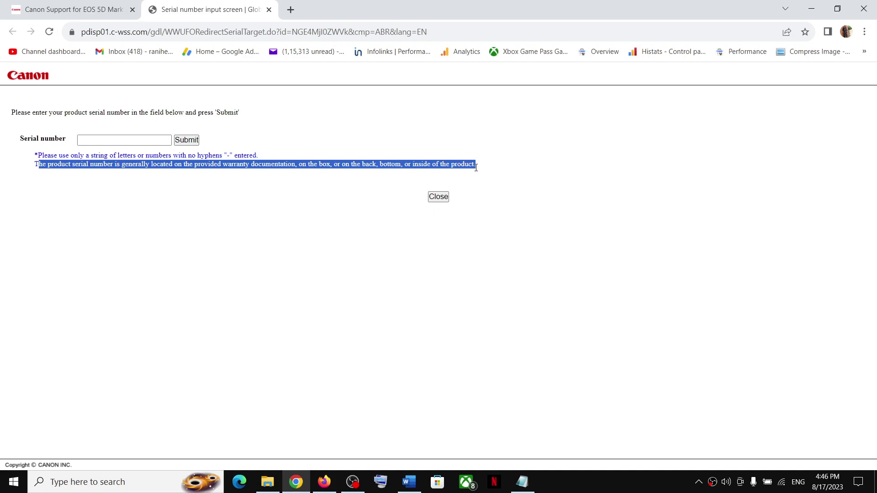
{"action": "left_click", "coordinate": [102, 142]}
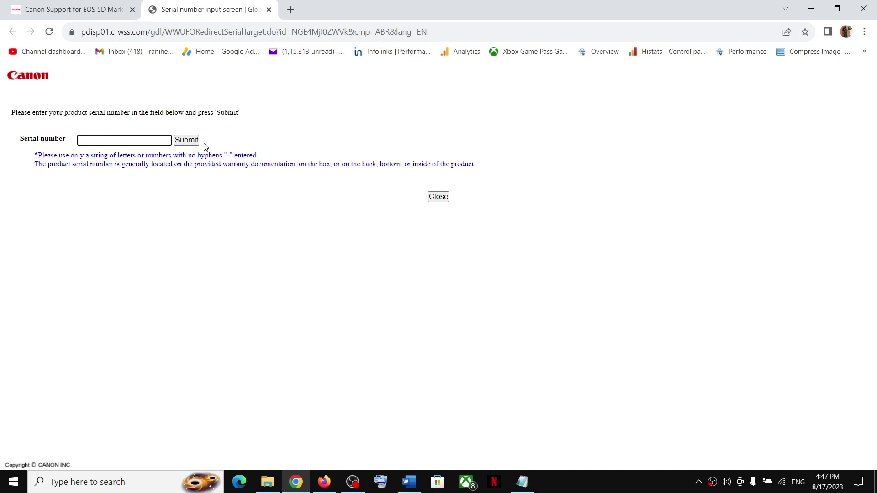
{"action": "left_click", "coordinate": [438, 197]}
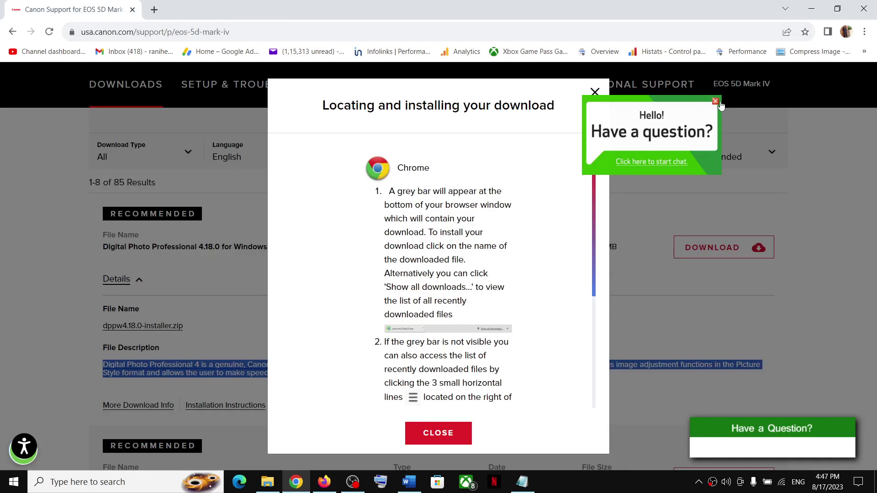
Step: Dismiss the download help and review the Digital Photo Professional installation instructions
{"action": "left_click", "coordinate": [593, 93]}
{"action": "scroll", "coordinate": [301, 331], "scroll_direction": "down", "scroll_amount": 4}
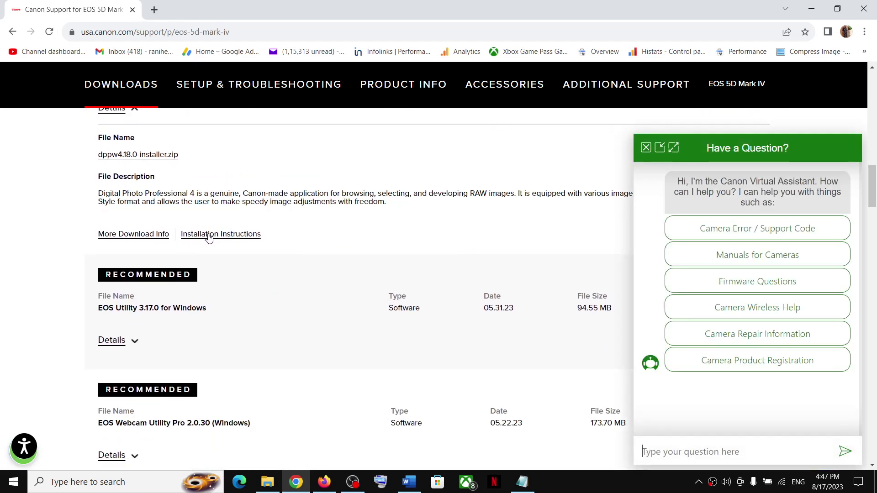
{"action": "left_click", "coordinate": [206, 237]}
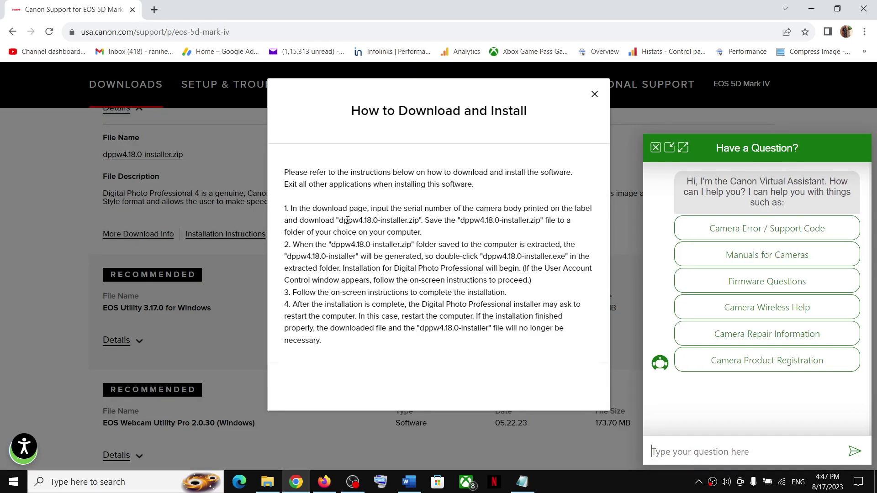
{"action": "left_click_drag", "start_coordinate": [346, 220], "coordinate": [407, 221]}
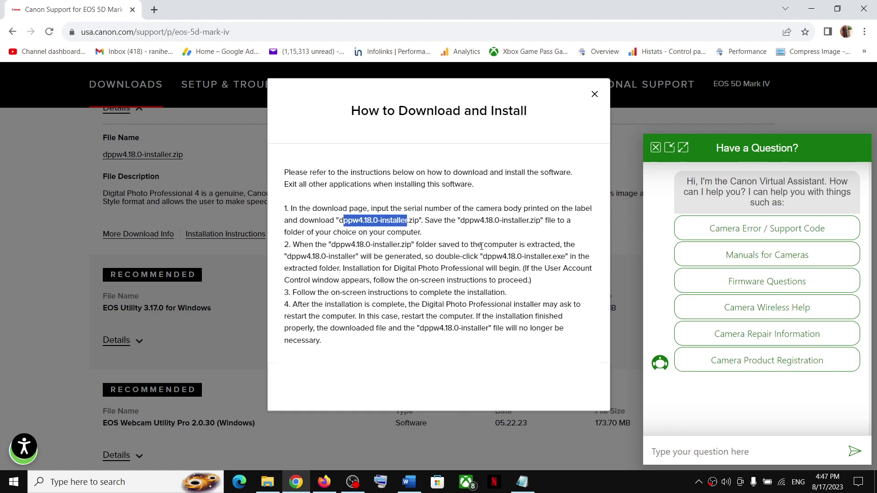
{"action": "left_click_drag", "start_coordinate": [527, 245], "coordinate": [561, 246]}
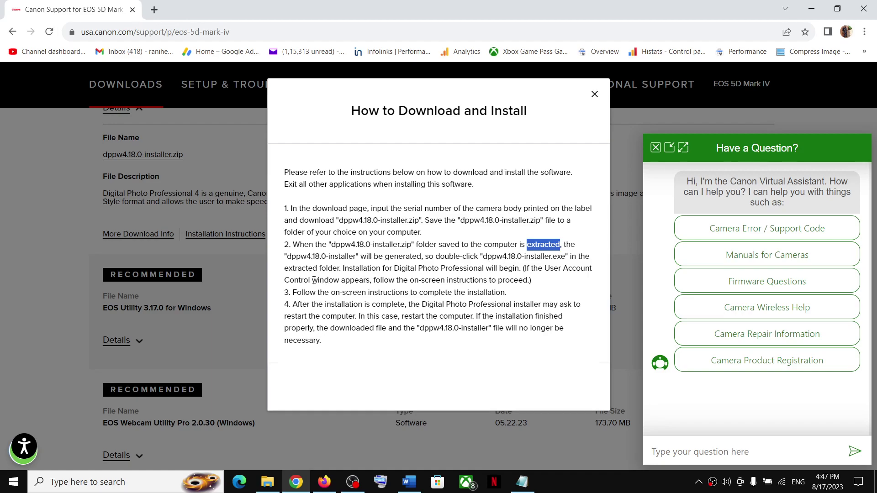
{"action": "left_click_drag", "start_coordinate": [306, 294], "coordinate": [465, 293]}
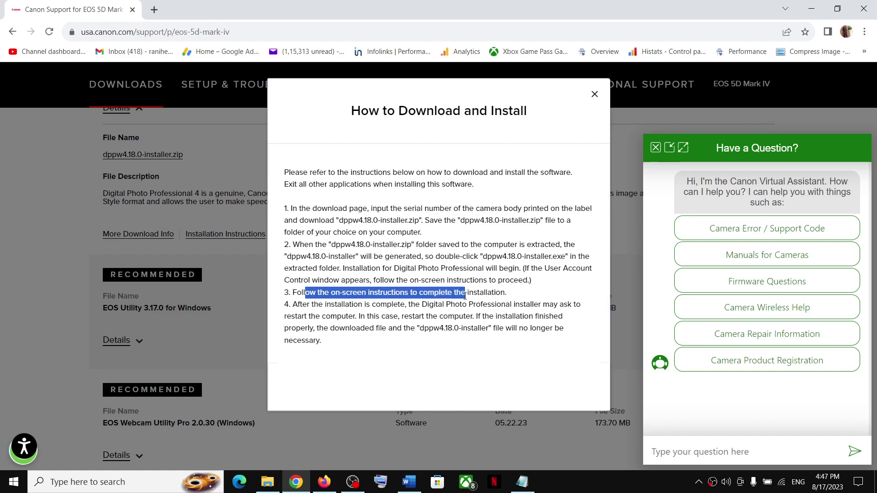
{"action": "left_click", "coordinate": [594, 94]}
Step: Close the Virtual Assistant chat and scroll down to the EOS Utility 3.17.0 entry
{"action": "scroll", "coordinate": [200, 304], "scroll_direction": "down", "scroll_amount": 1}
{"action": "scroll", "coordinate": [204, 342], "scroll_direction": "down", "scroll_amount": 1}
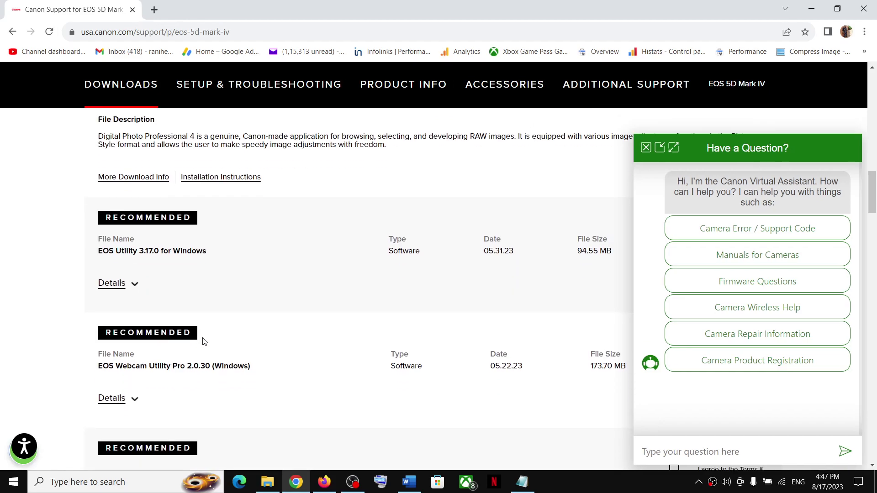
{"action": "scroll", "coordinate": [220, 317], "scroll_direction": "up", "scroll_amount": 2}
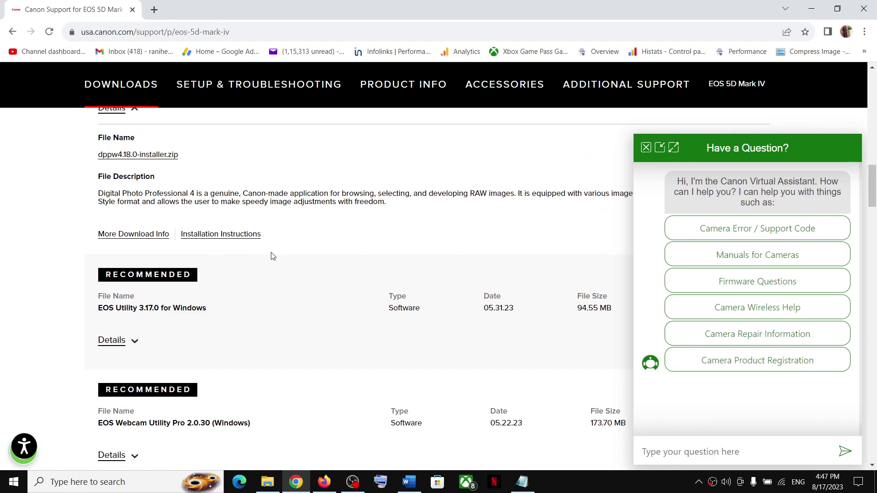
{"action": "scroll", "coordinate": [272, 256], "scroll_direction": "up", "scroll_amount": 4}
{"action": "left_click_drag", "start_coordinate": [104, 191], "coordinate": [195, 191]}
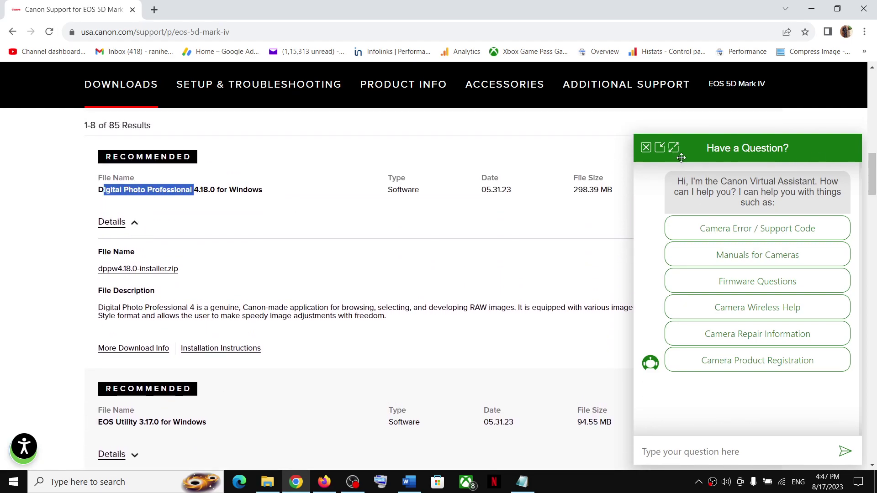
{"action": "left_click", "coordinate": [646, 147]}
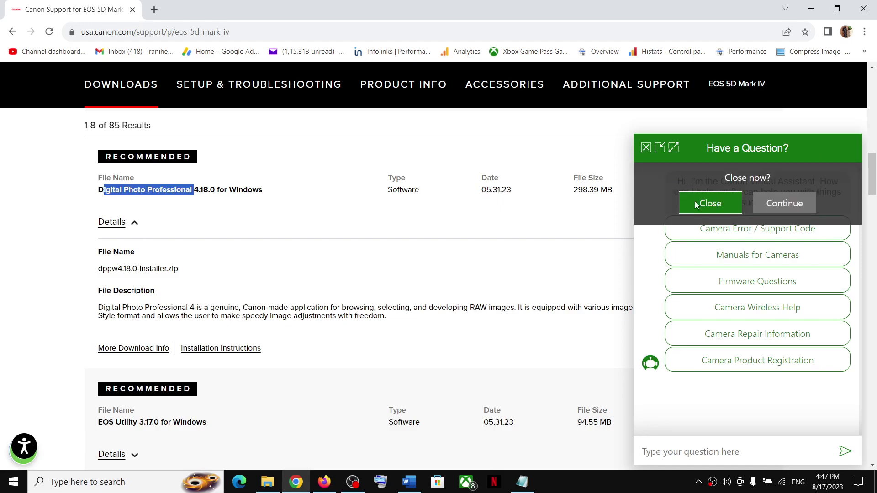
{"action": "left_click", "coordinate": [711, 204]}
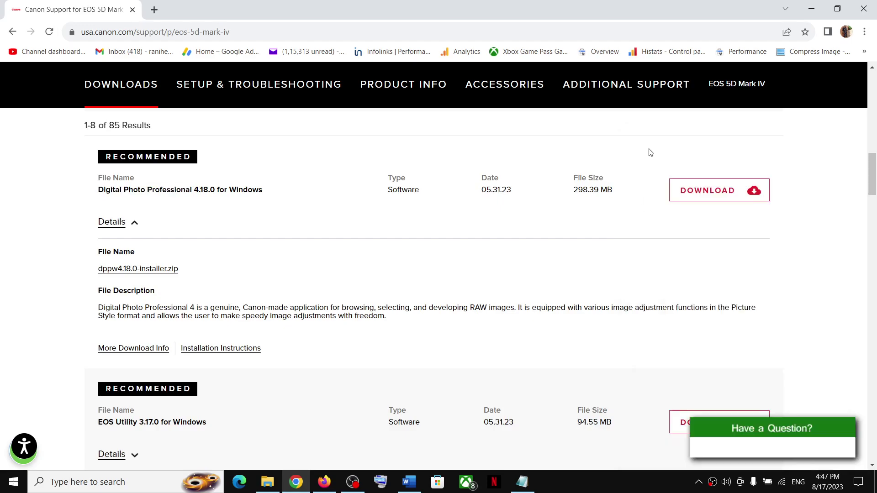
{"action": "scroll", "coordinate": [196, 330], "scroll_direction": "down", "scroll_amount": 4}
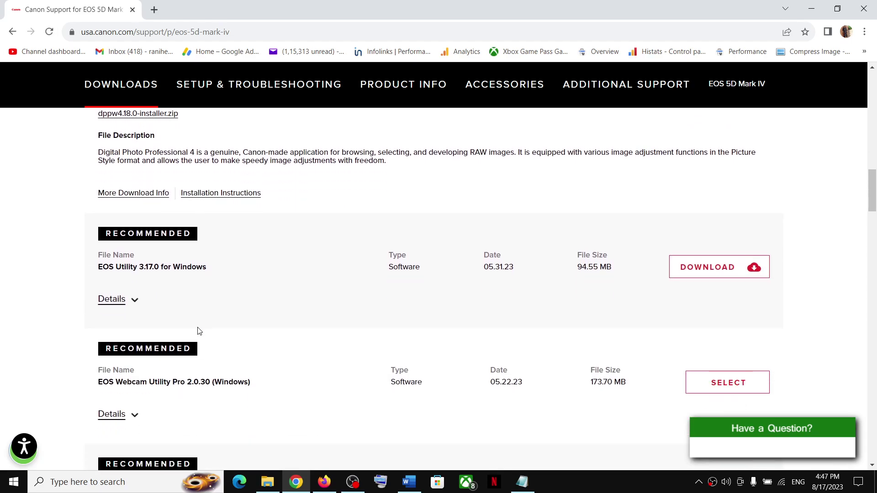
{"action": "left_click_drag", "start_coordinate": [98, 257], "coordinate": [145, 254]}
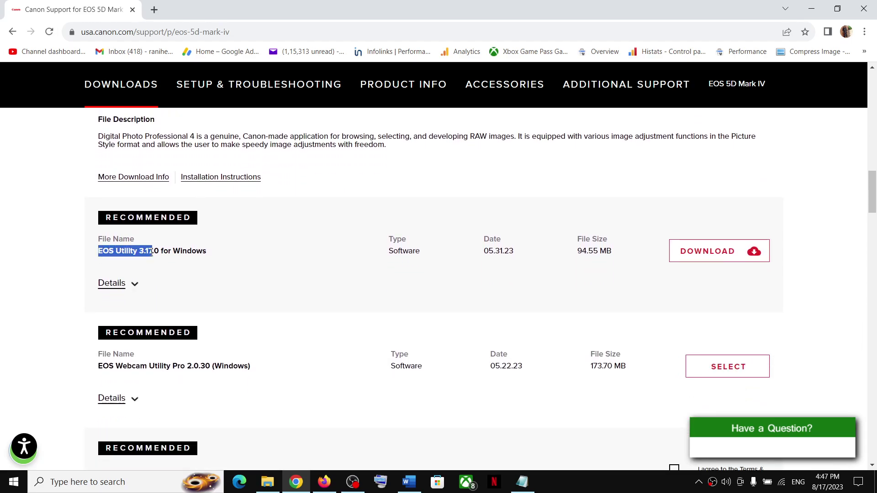
Step: Expand EOS Utility 3.17.0 details (EU-Installset-W3.17.0.5.zip) and check its installation instructions
{"action": "left_click_drag", "start_coordinate": [181, 251], "coordinate": [237, 253]}
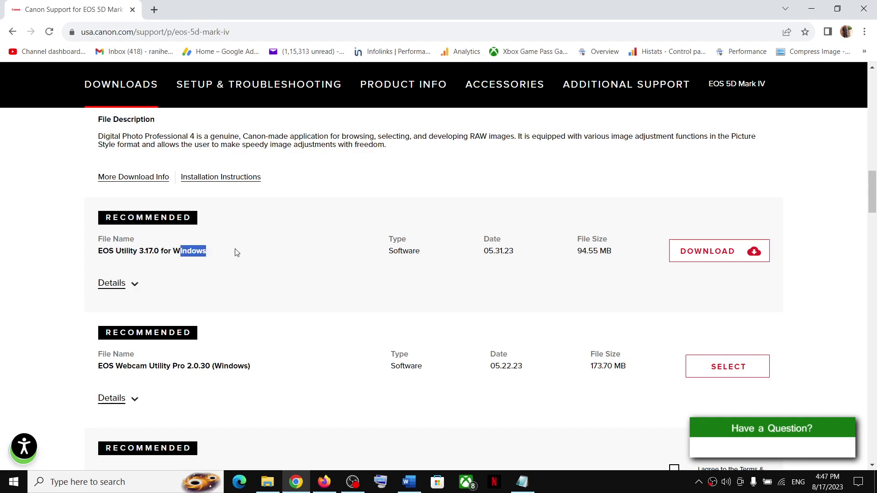
{"action": "left_click", "coordinate": [133, 287]}
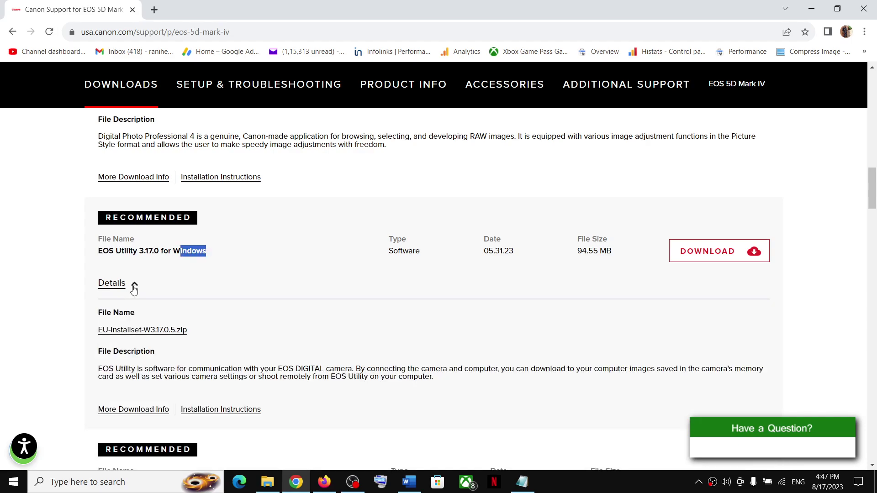
{"action": "scroll", "coordinate": [158, 336], "scroll_direction": "down", "scroll_amount": 1}
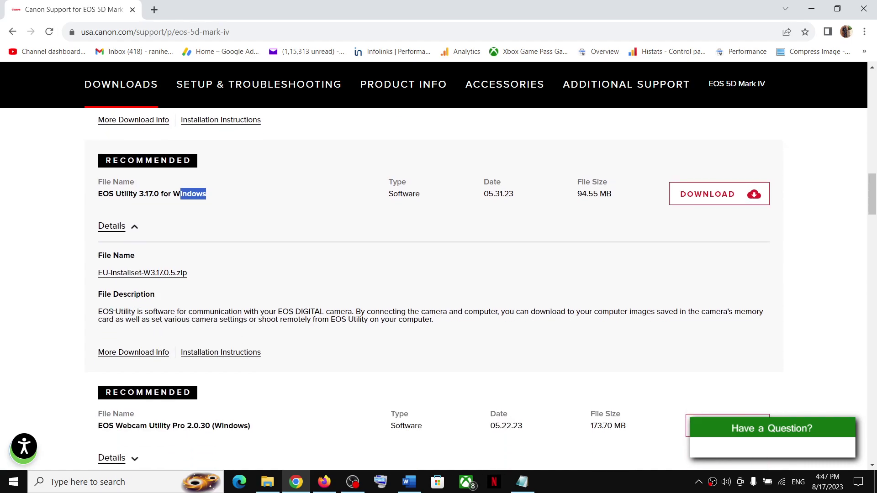
{"action": "left_click_drag", "start_coordinate": [142, 312], "coordinate": [430, 320]}
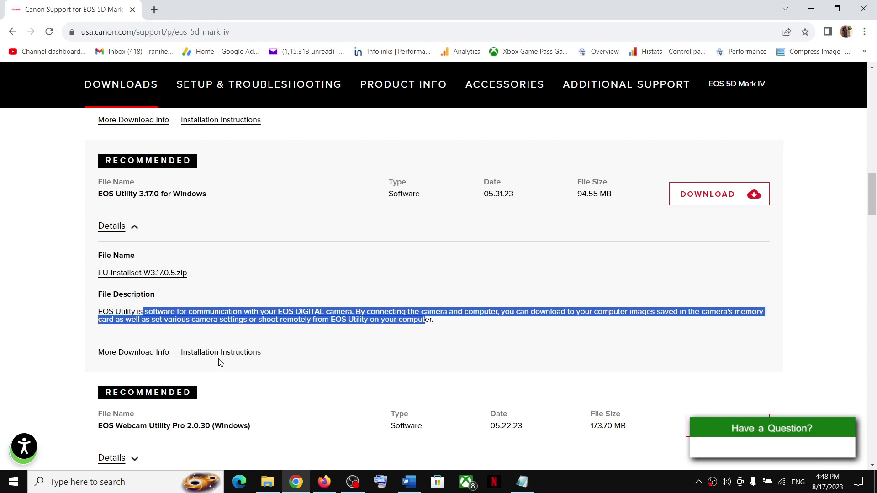
{"action": "left_click", "coordinate": [230, 355]}
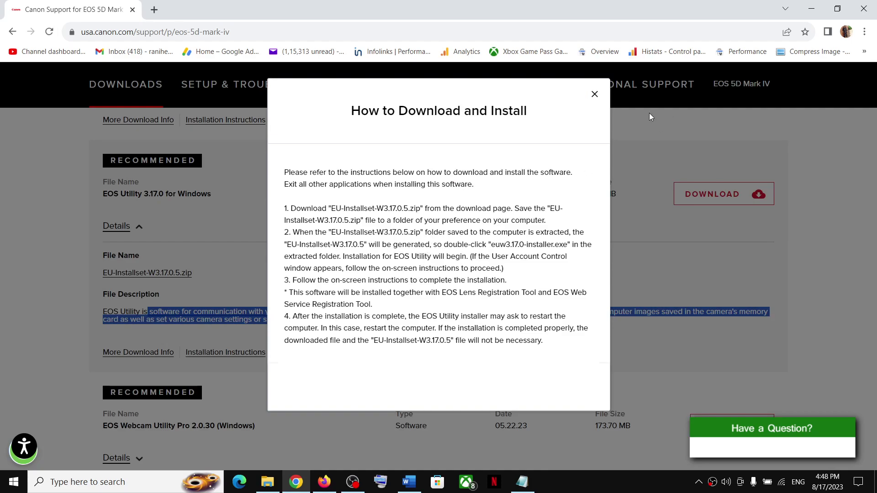
{"action": "left_click", "coordinate": [594, 95]}
{"action": "scroll", "coordinate": [229, 338], "scroll_direction": "down", "scroll_amount": 4}
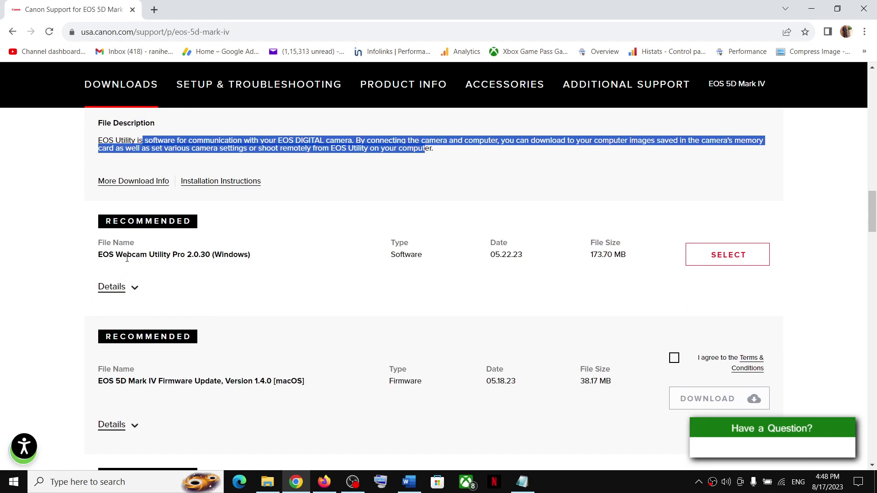
Step: Start downloading EOS Webcam Utility Pro 2.0.30, skipping the registration form
{"action": "left_click", "coordinate": [132, 289]}
{"action": "scroll", "coordinate": [134, 290], "scroll_direction": "down", "scroll_amount": 1}
{"action": "left_click_drag", "start_coordinate": [183, 316], "coordinate": [655, 327]}
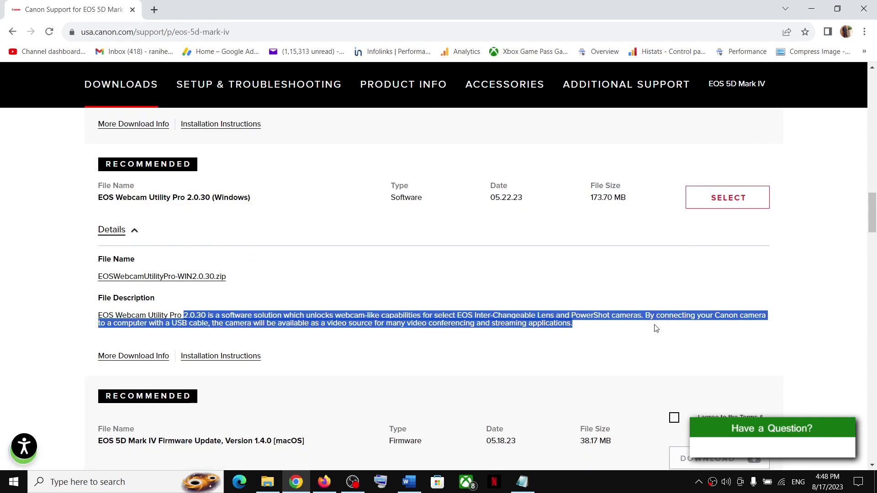
{"action": "left_click", "coordinate": [728, 201]}
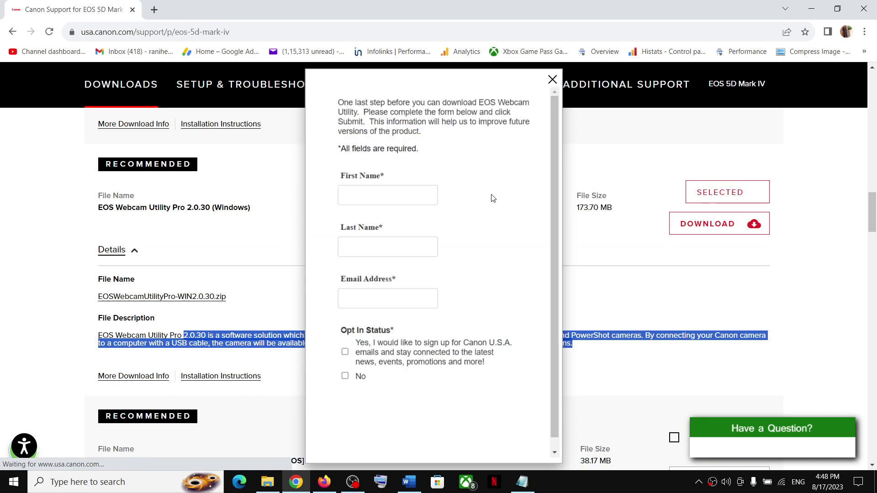
{"action": "scroll", "coordinate": [376, 218], "scroll_direction": "down", "scroll_amount": 3}
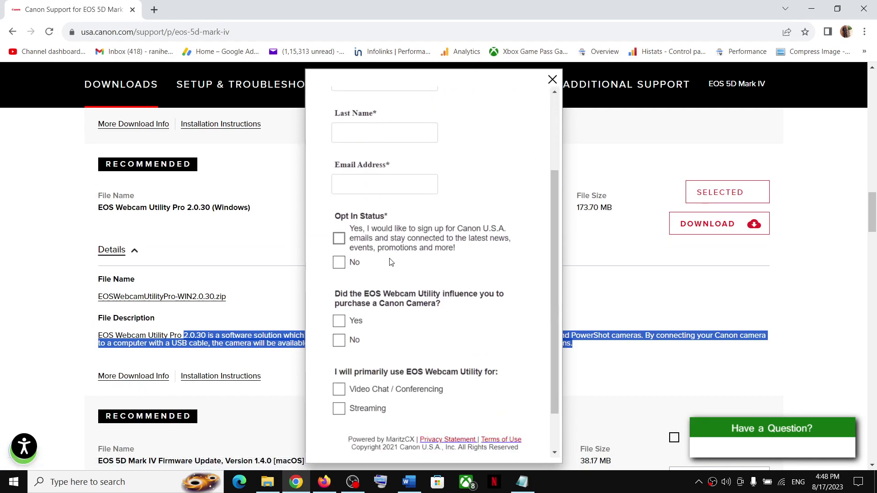
{"action": "scroll", "coordinate": [391, 396], "scroll_direction": "down", "scroll_amount": 1}
{"action": "scroll", "coordinate": [356, 261], "scroll_direction": "up", "scroll_amount": 4}
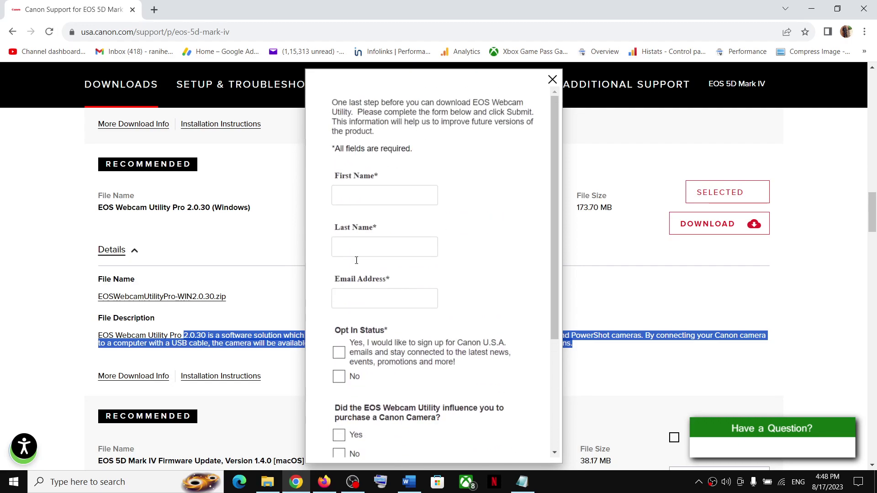
{"action": "left_click", "coordinate": [552, 79]}
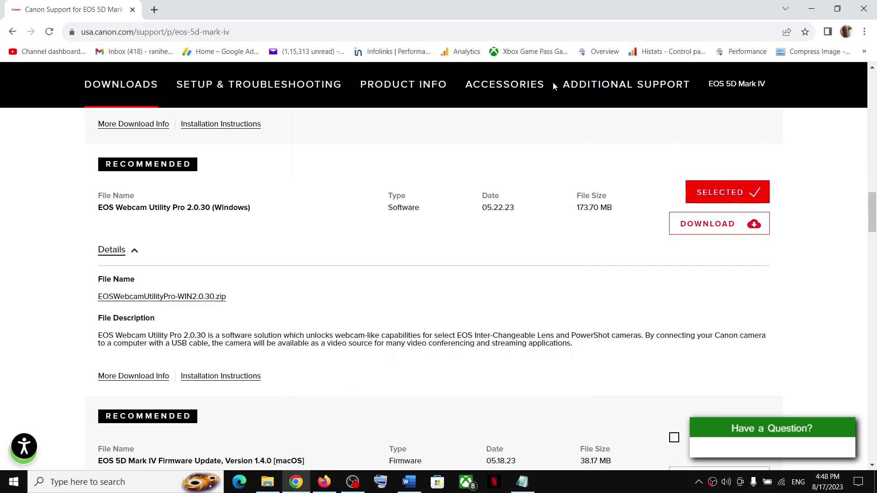
{"action": "left_click", "coordinate": [723, 226]}
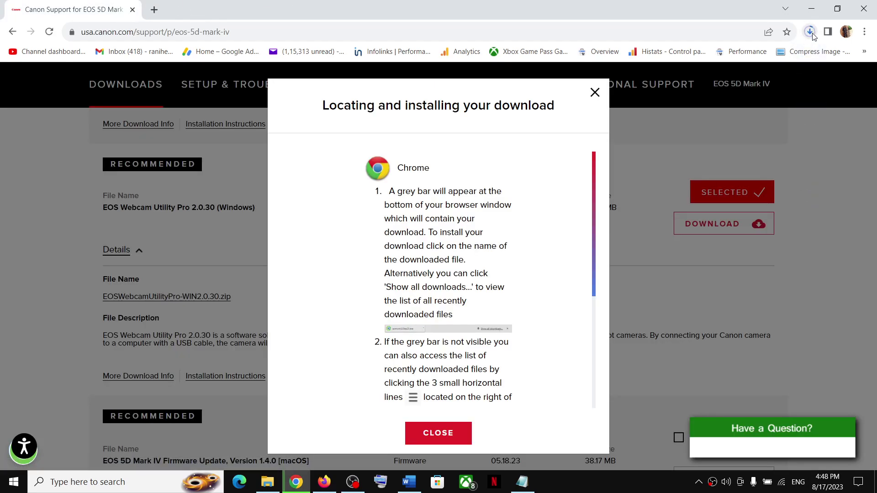
Step: Close the installation help pop-up and watch the zip's progress in Chrome's downloads list
{"action": "left_click", "coordinate": [812, 34]}
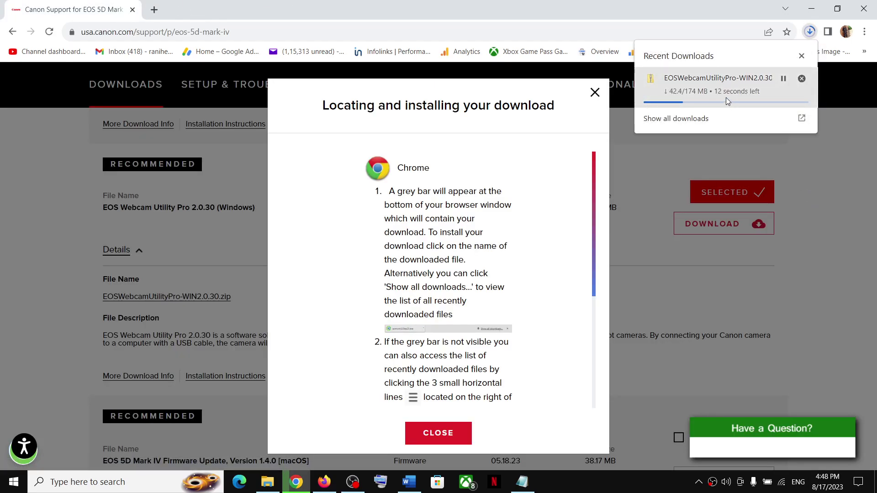
{"action": "left_click", "coordinate": [594, 93]}
{"action": "left_click", "coordinate": [810, 32]}
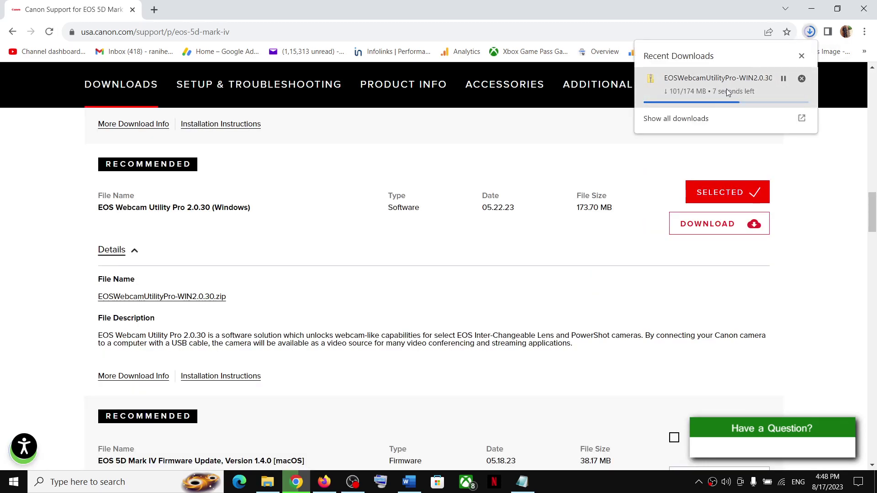
{"action": "scroll", "coordinate": [327, 329], "scroll_direction": "down", "scroll_amount": 4}
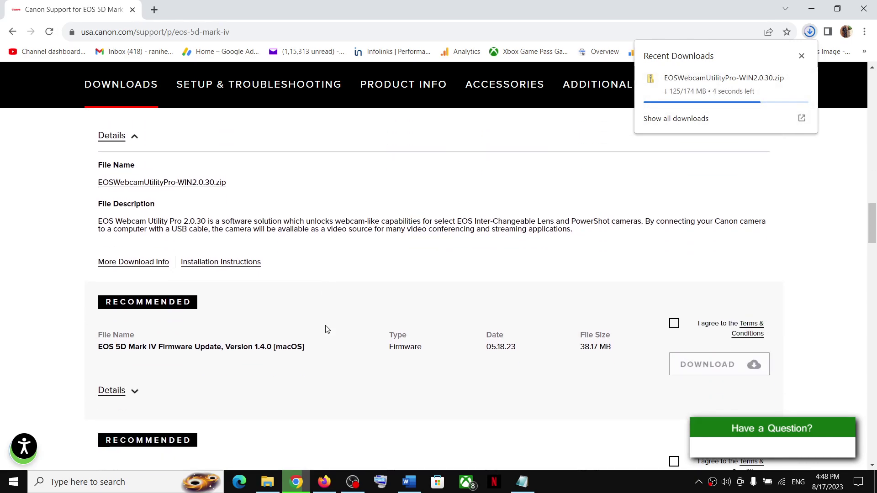
{"action": "scroll", "coordinate": [327, 328], "scroll_direction": "down", "scroll_amount": 1}
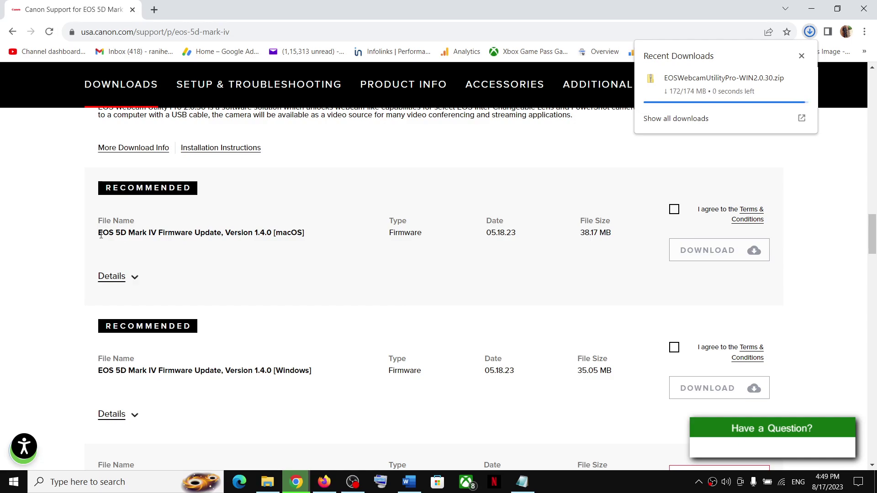
Step: Accept the terms for the macOS firmware Version 1.4.0 update
{"action": "left_click_drag", "start_coordinate": [101, 235], "coordinate": [212, 235]}
{"action": "left_click_drag", "start_coordinate": [274, 233], "coordinate": [307, 234]}
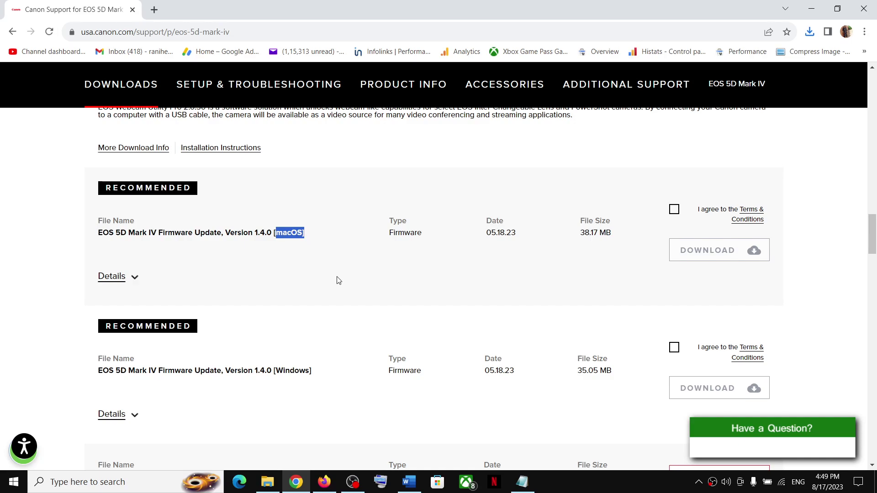
{"action": "left_click", "coordinate": [674, 211]}
Step: Accept the Windows firmware 1.4.0 terms and show the downloaded webcam utility zip in its folder
{"action": "scroll", "coordinate": [169, 346], "scroll_direction": "down", "scroll_amount": 1}
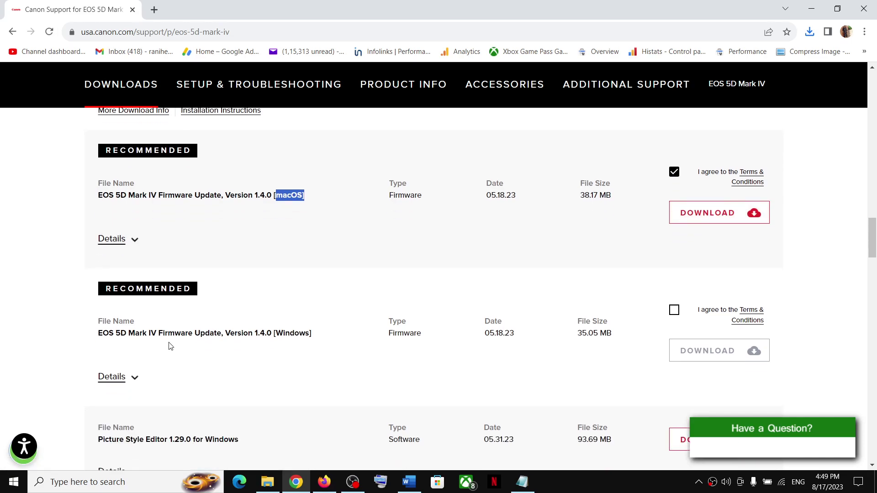
{"action": "scroll", "coordinate": [169, 346], "scroll_direction": "down", "scroll_amount": 1}
{"action": "left_click_drag", "start_coordinate": [114, 315], "coordinate": [272, 314]}
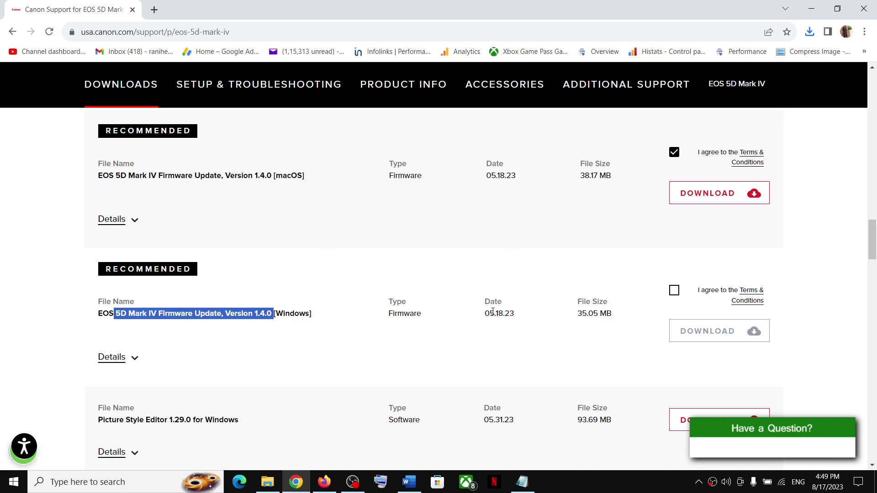
{"action": "left_click_drag", "start_coordinate": [485, 313], "coordinate": [507, 312]}
{"action": "left_click_drag", "start_coordinate": [231, 314], "coordinate": [267, 314]}
{"action": "left_click_drag", "start_coordinate": [241, 176], "coordinate": [272, 177]}
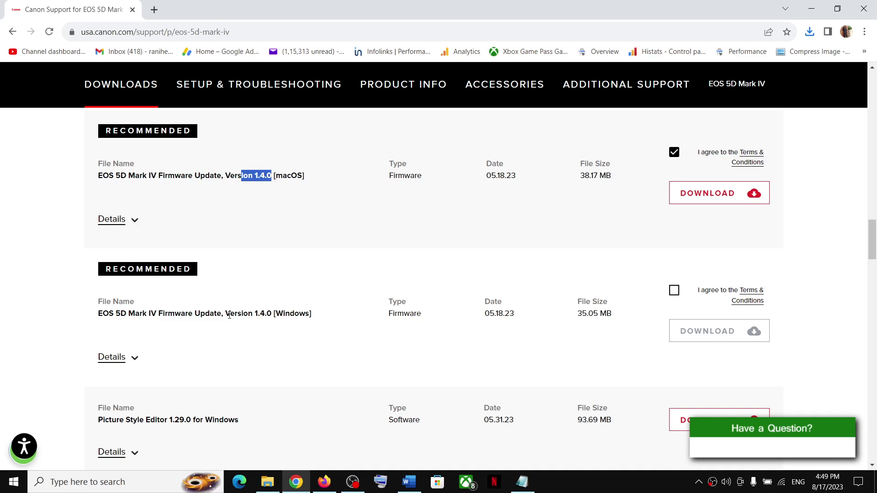
{"action": "left_click_drag", "start_coordinate": [230, 314], "coordinate": [253, 314]}
{"action": "left_click", "coordinate": [674, 290]}
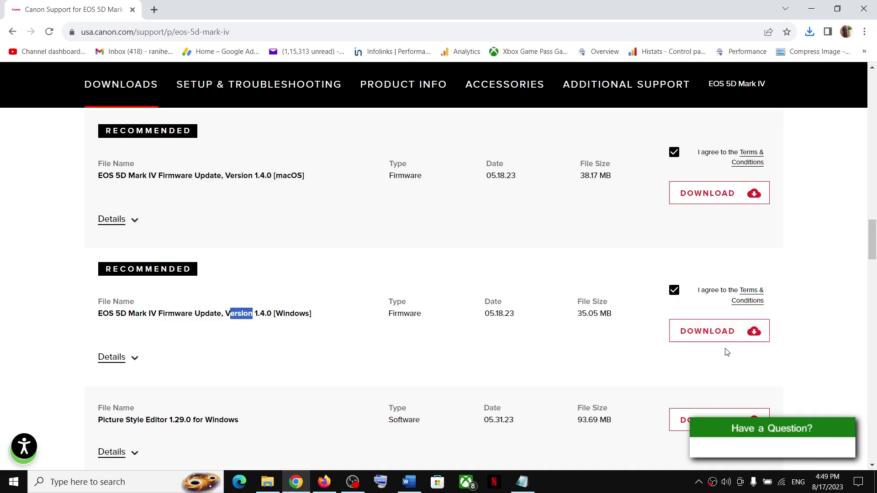
{"action": "left_click", "coordinate": [809, 32]}
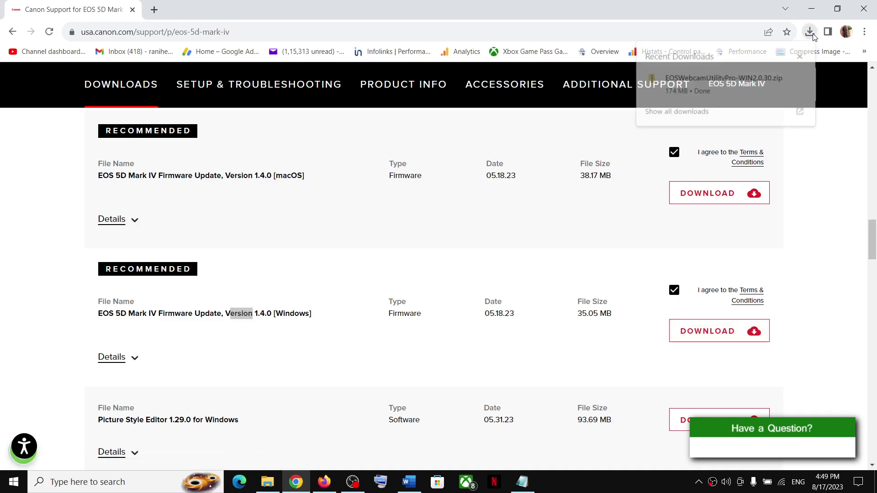
{"action": "left_click", "coordinate": [783, 79]}
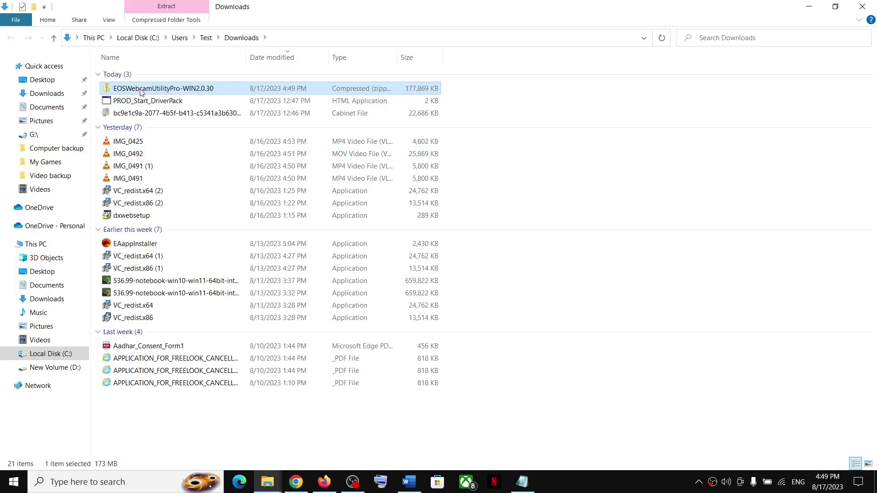
Step: Extract EOSWebcamUtilityPro-WIN2.0.30.zip with Extract All, then close both Explorer windows
{"action": "right_click", "coordinate": [141, 90]}
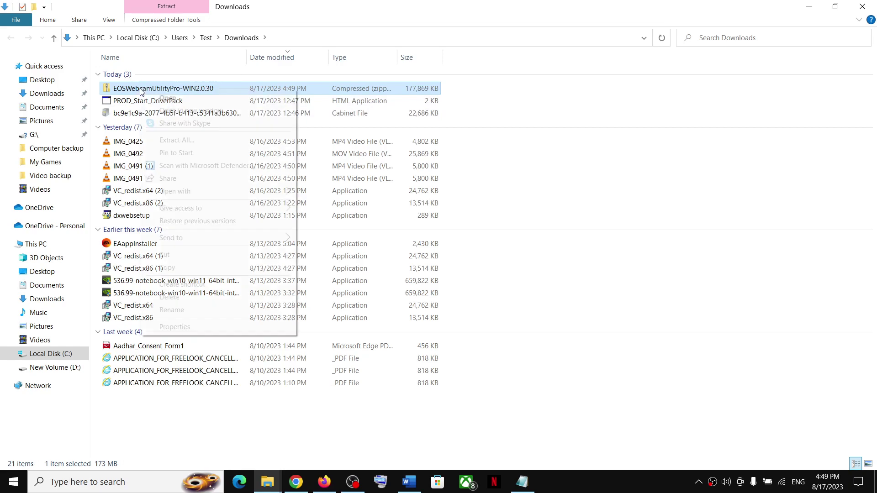
{"action": "left_click", "coordinate": [177, 140]}
{"action": "left_click", "coordinate": [529, 357]}
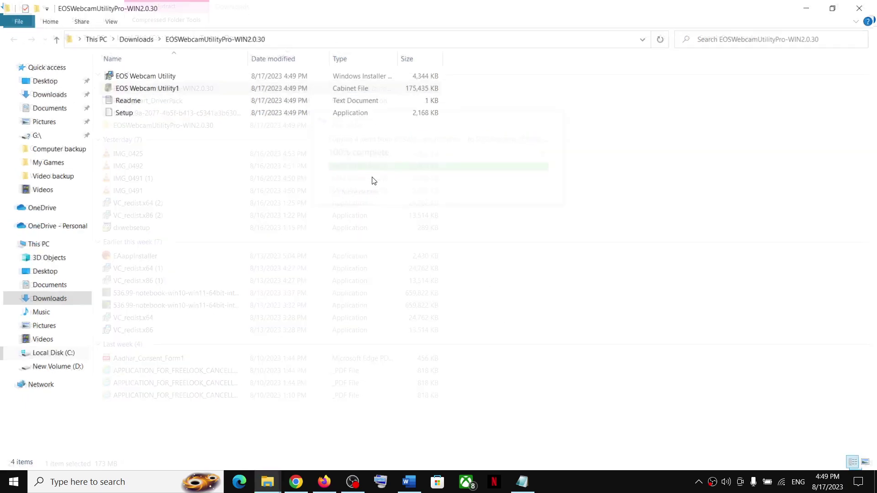
{"action": "left_click", "coordinate": [120, 113]}
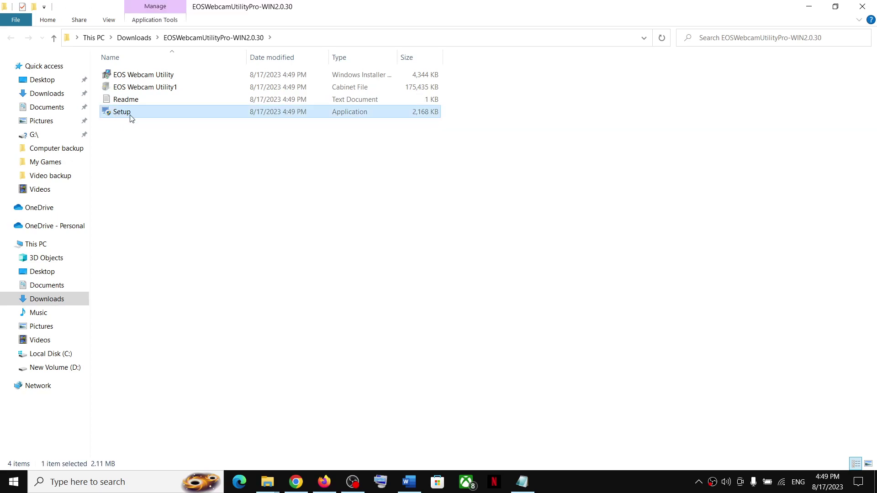
{"action": "left_click", "coordinate": [863, 6]}
{"action": "left_click", "coordinate": [864, 5]}
{"action": "scroll", "coordinate": [694, 321], "scroll_direction": "up", "scroll_amount": 10}
{"action": "scroll", "coordinate": [679, 335], "scroll_direction": "down", "scroll_amount": 2}
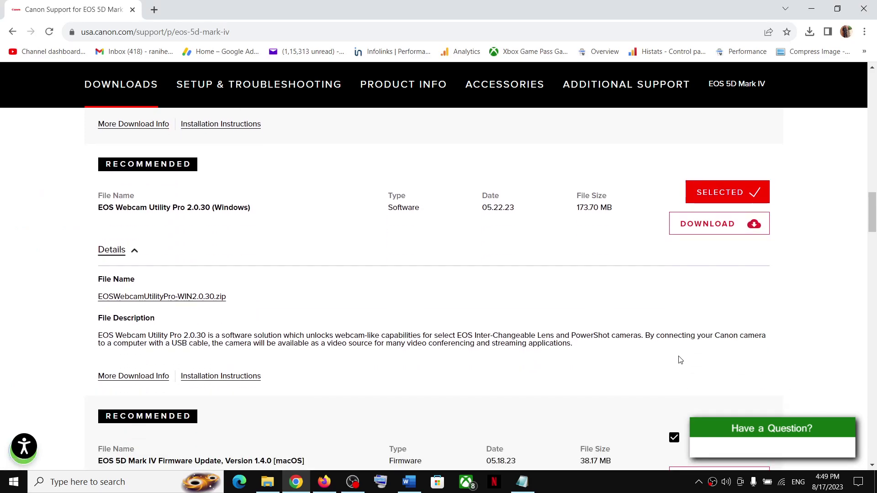
{"action": "scroll", "coordinate": [588, 347], "scroll_direction": "up", "scroll_amount": 3}
{"action": "scroll", "coordinate": [429, 342], "scroll_direction": "up", "scroll_amount": 10}
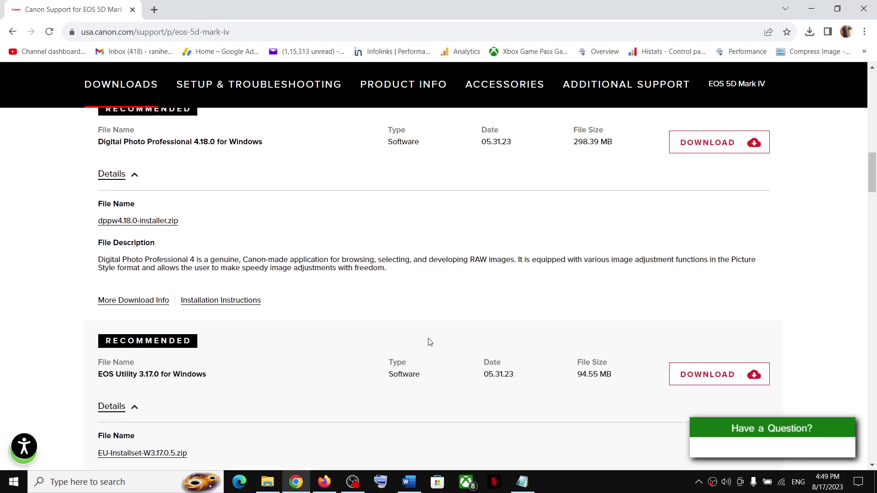
{"action": "scroll", "coordinate": [430, 341], "scroll_direction": "up", "scroll_amount": 8}
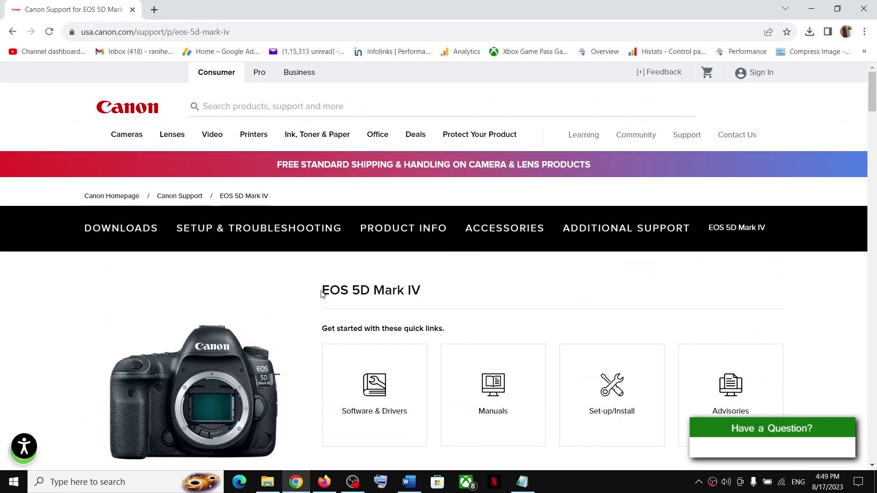
{"action": "left_click_drag", "start_coordinate": [321, 294], "coordinate": [422, 295]}
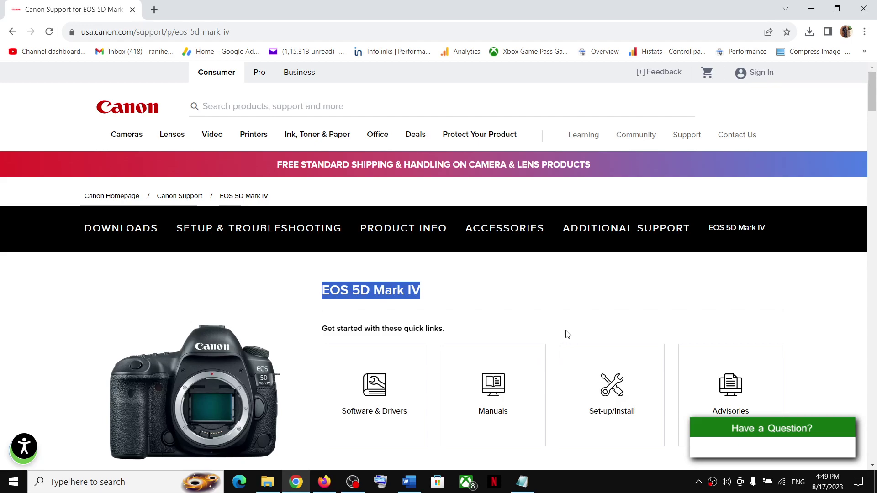
{"action": "scroll", "coordinate": [567, 338], "scroll_direction": "down", "scroll_amount": 10}
{"action": "left_click", "coordinate": [544, 258]}
{"action": "scroll", "coordinate": [525, 364], "scroll_direction": "down", "scroll_amount": 4}
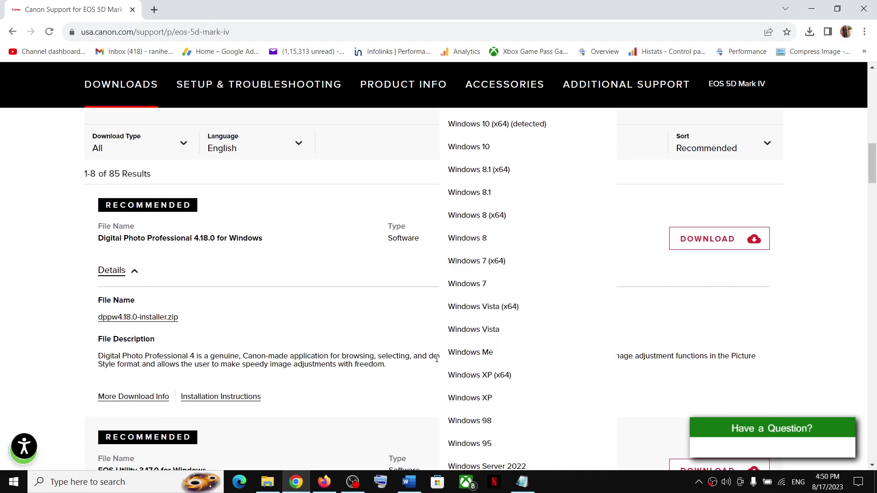
{"action": "scroll", "coordinate": [509, 368], "scroll_direction": "down", "scroll_amount": 10}
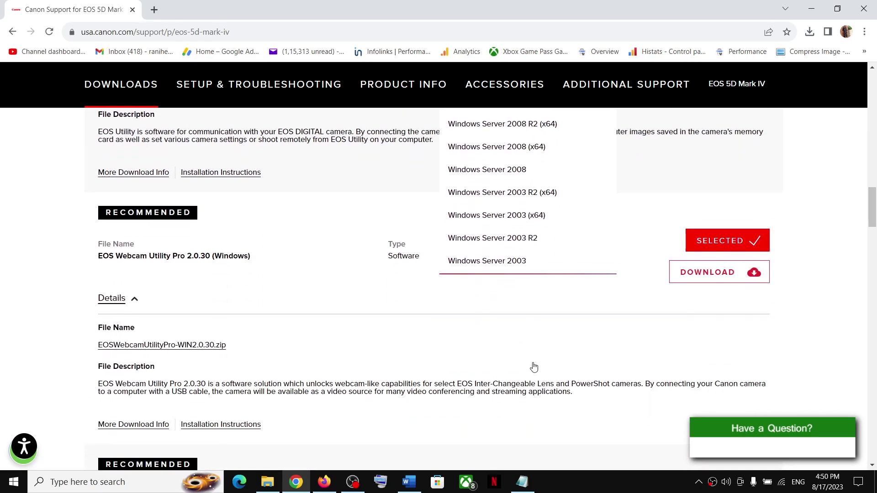
{"action": "left_click", "coordinate": [837, 283]}
{"action": "scroll", "coordinate": [320, 338], "scroll_direction": "down", "scroll_amount": 12}
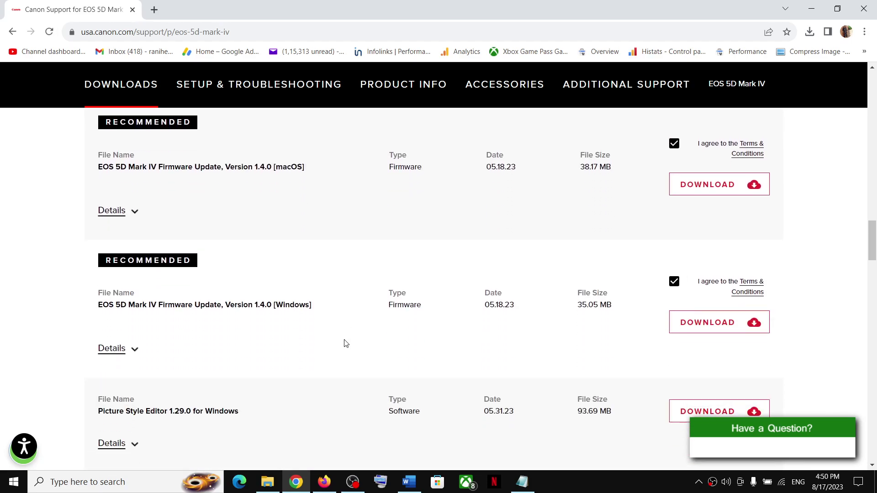
{"action": "scroll", "coordinate": [320, 338], "scroll_direction": "down", "scroll_amount": 5}
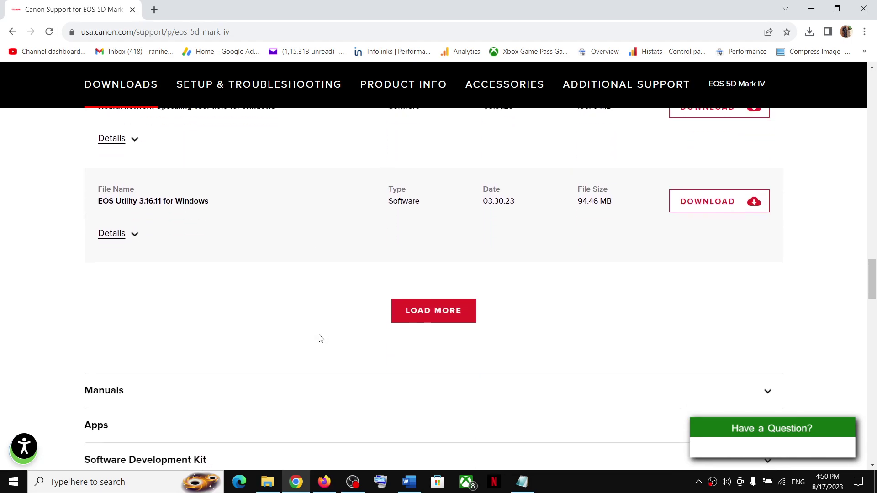
{"action": "scroll", "coordinate": [320, 338], "scroll_direction": "up", "scroll_amount": 9}
{"action": "scroll", "coordinate": [320, 340], "scroll_direction": "up", "scroll_amount": 4}
{"action": "left_click_drag", "start_coordinate": [188, 340], "coordinate": [350, 348]}
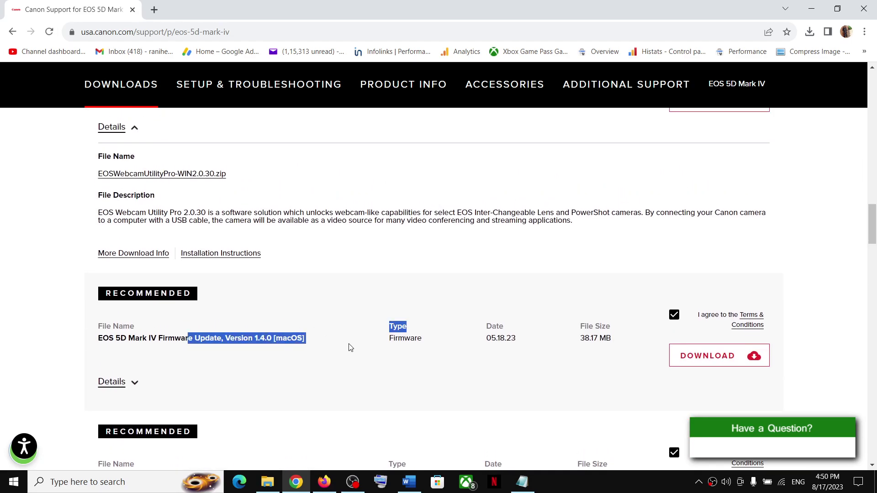
{"action": "left_click", "coordinate": [842, 248]}
{"action": "left_click_drag", "start_coordinate": [872, 229], "coordinate": [871, 92]}
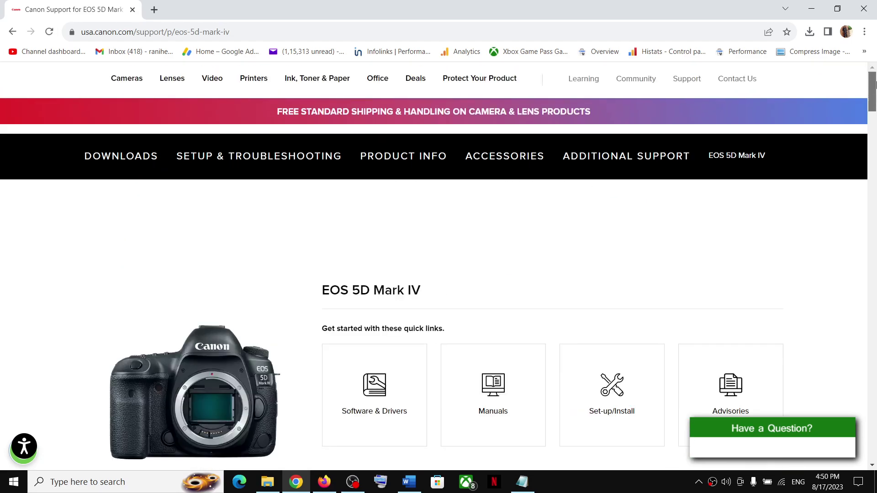